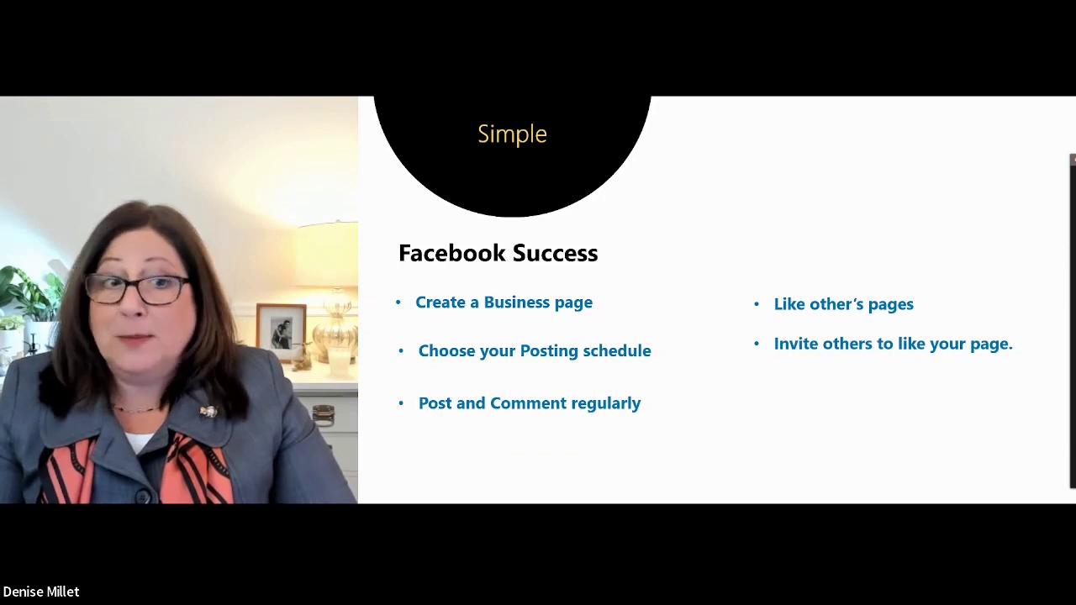
Step: Switch to Facebook in the browser and start creating a new Page from the home feed
{"action": "key", "text": "alt+Tab"}
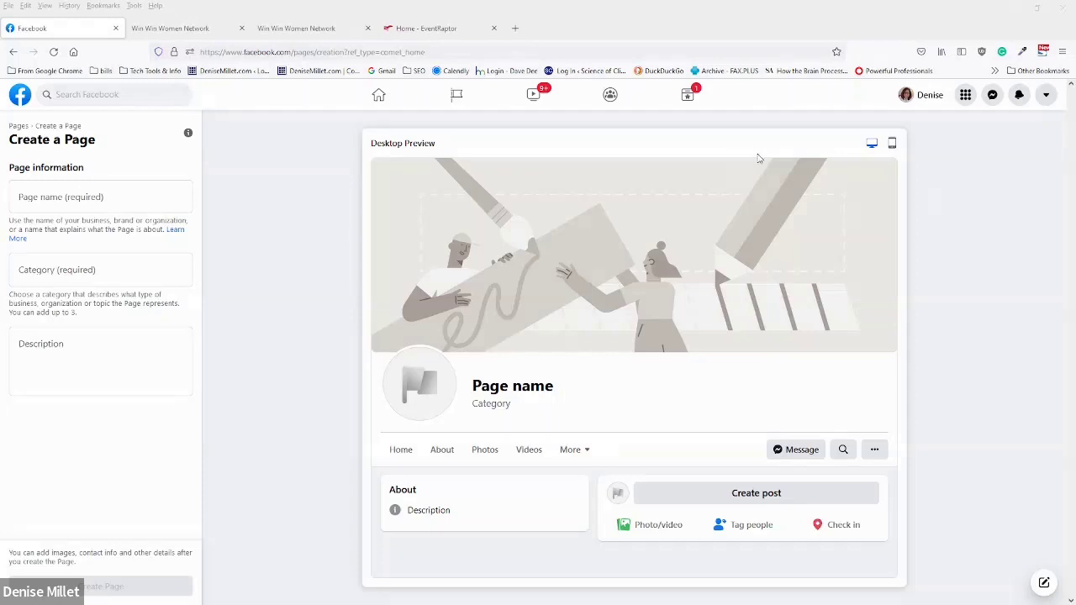
{"action": "left_click", "coordinate": [380, 97]}
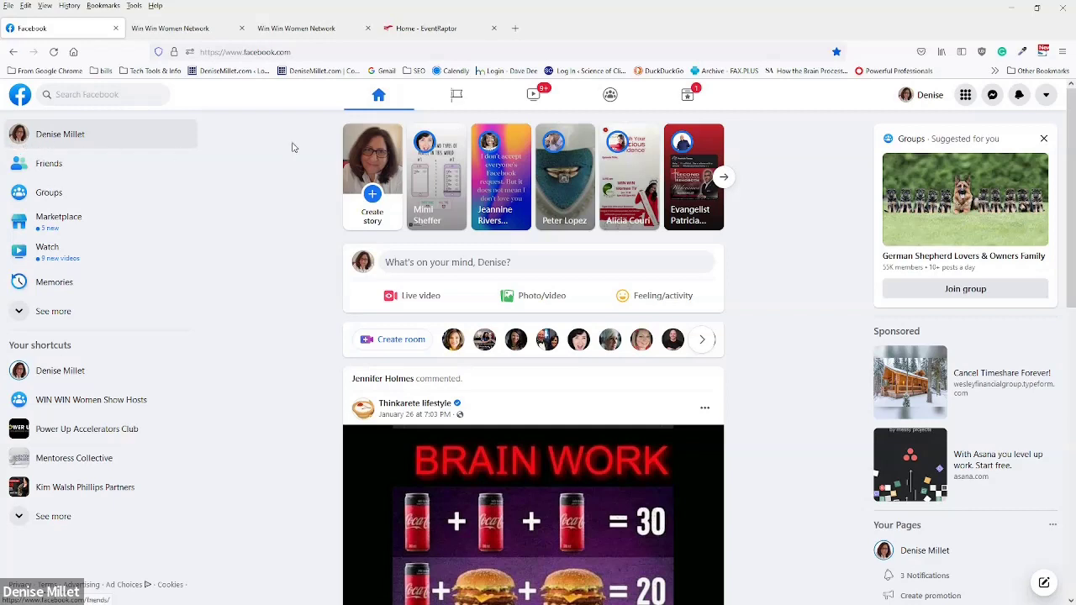
{"action": "left_click", "coordinate": [966, 96]}
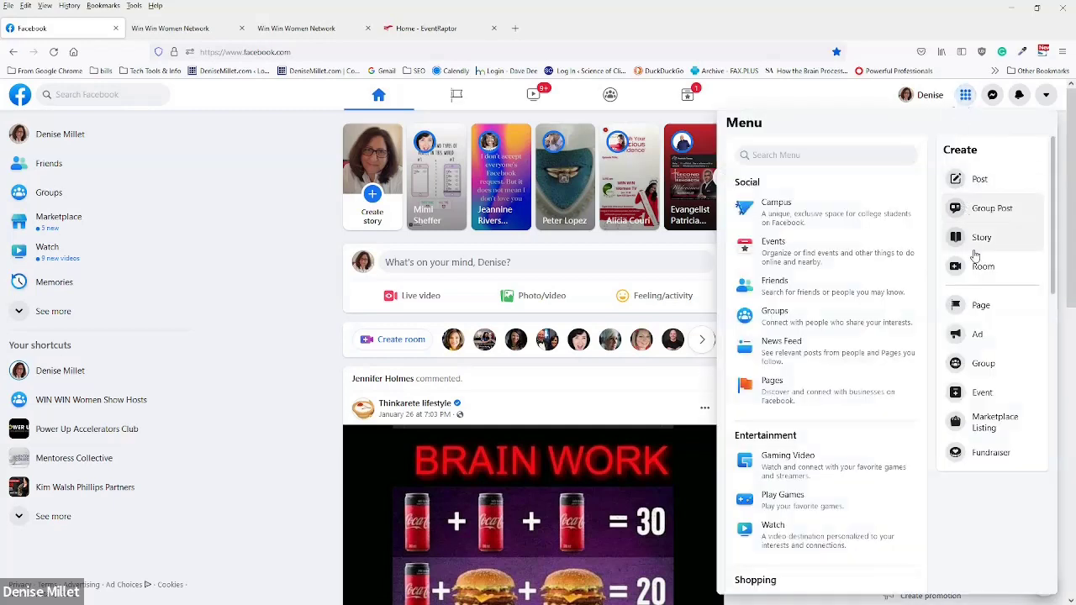
{"action": "left_click", "coordinate": [981, 307]}
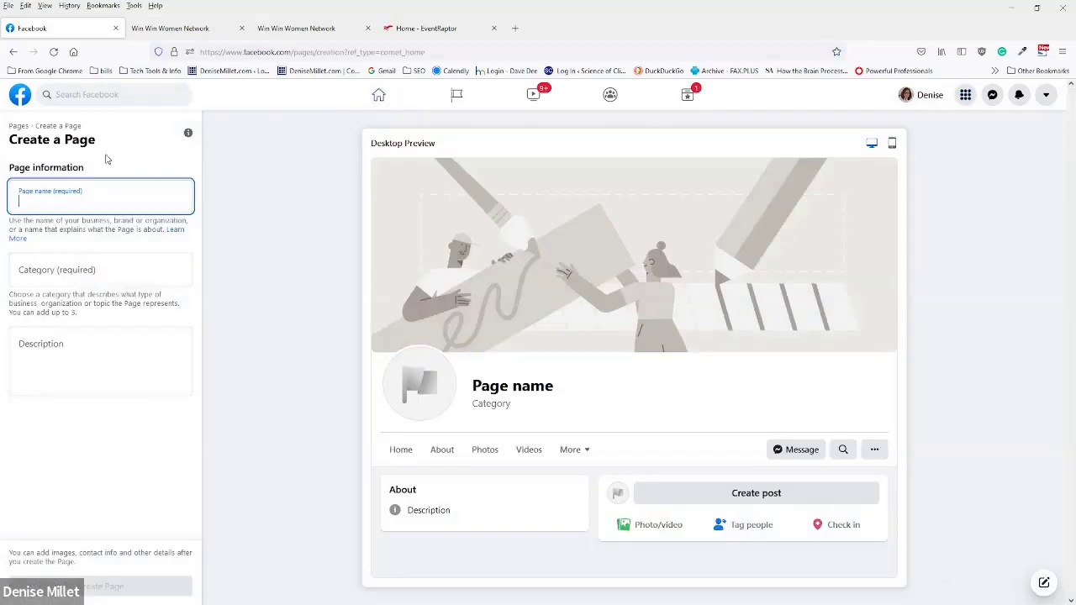
Step: Enter SocialSellingPipelineProgram as the Page name
{"action": "left_click", "coordinate": [22, 194]}
{"action": "type", "text": "Soc"}
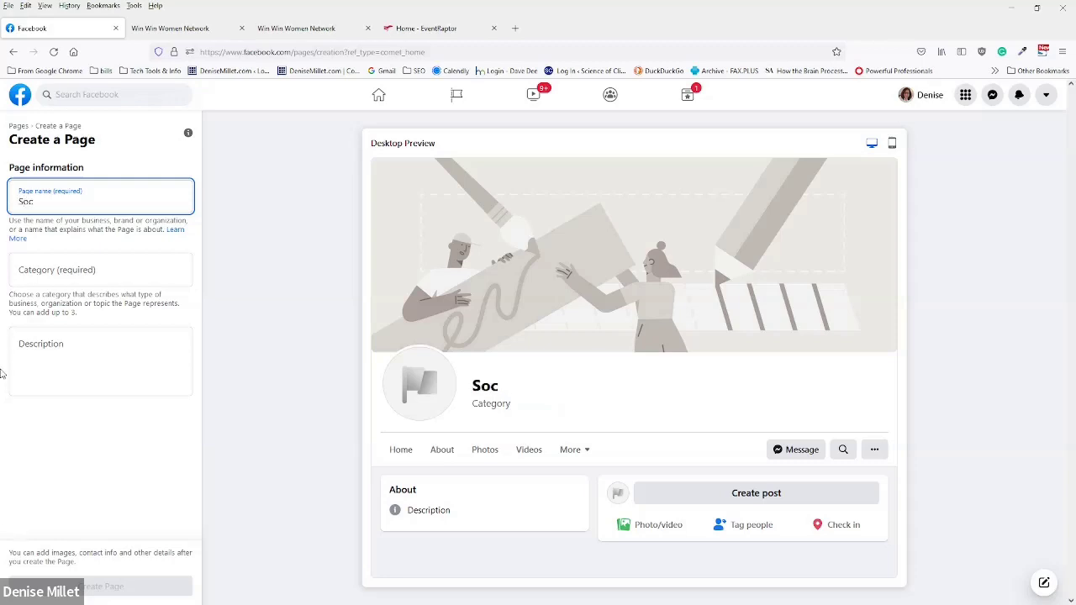
{"action": "type", "text": "ialSelli"}
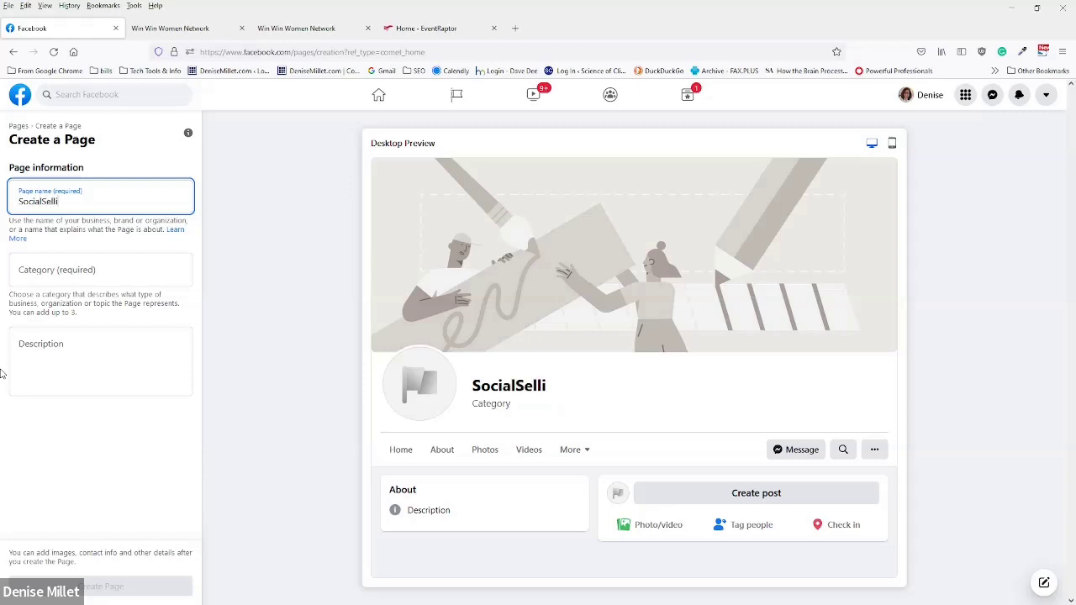
{"action": "type", "text": "ngPipeline"}
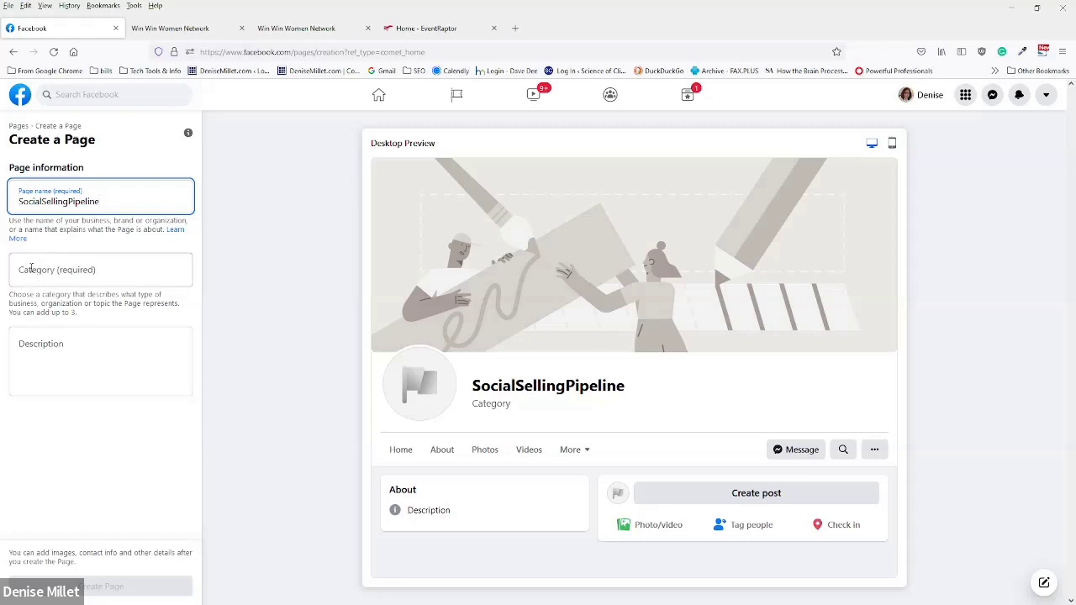
{"action": "type", "text": "Program"}
{"action": "key", "text": "BackSpace"}
{"action": "type", "text": "m"}
{"action": "left_click", "coordinate": [24, 269]}
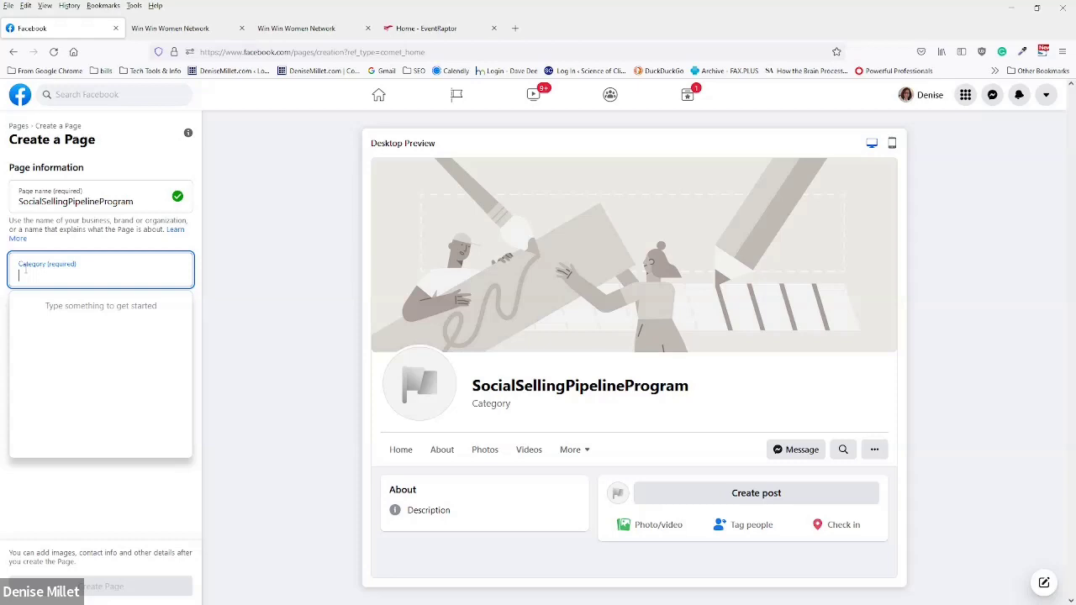
{"action": "type", "text": "on"}
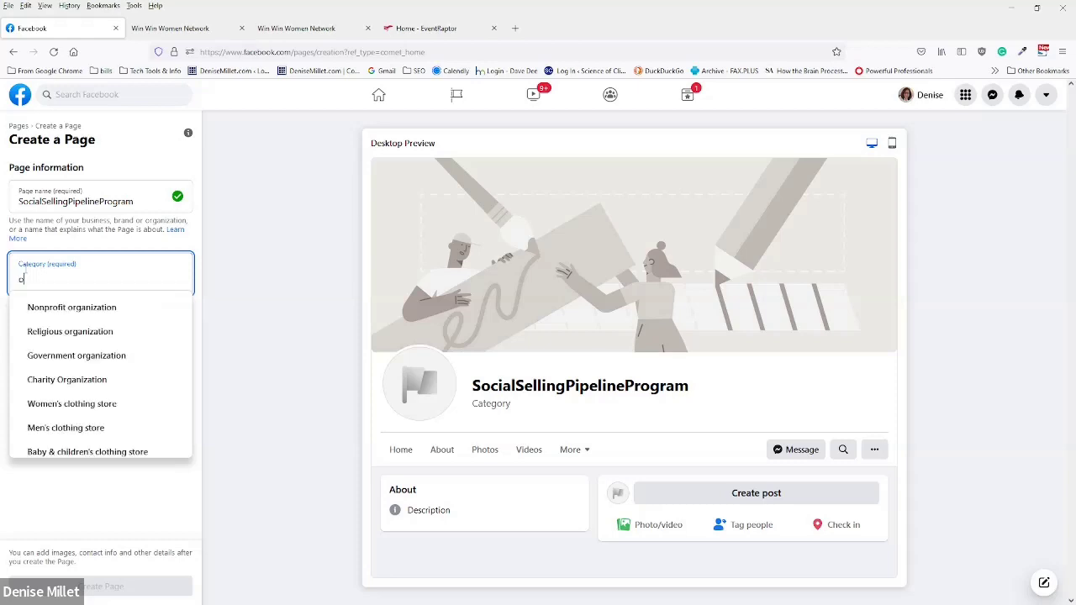
{"action": "key", "text": "BackSpace"}
{"action": "key", "text": "BackSpace"}
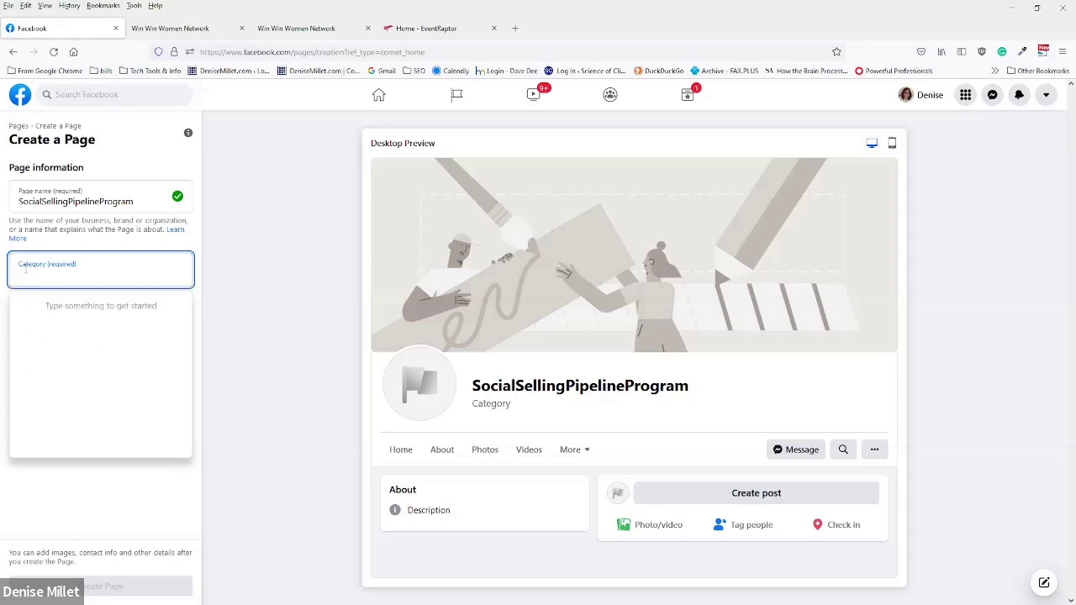
{"action": "type", "text": "progr"}
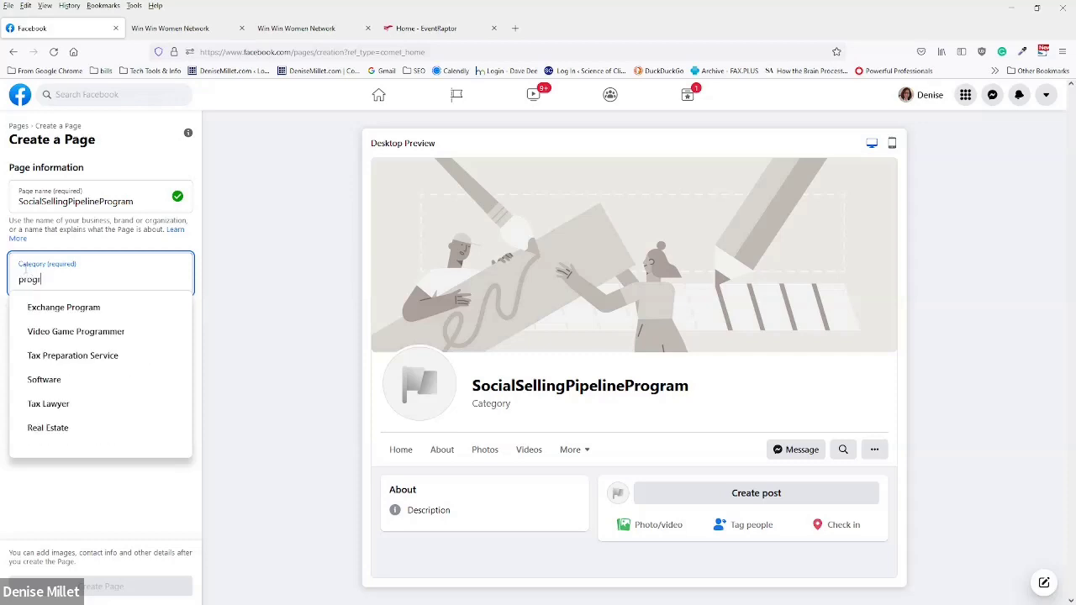
{"action": "key", "text": "BackSpace"}
{"action": "key", "text": "BackSpace"}
{"action": "key", "text": "BackSpace"}
{"action": "key", "text": "BackSpace"}
{"action": "key", "text": "BackSpace"}
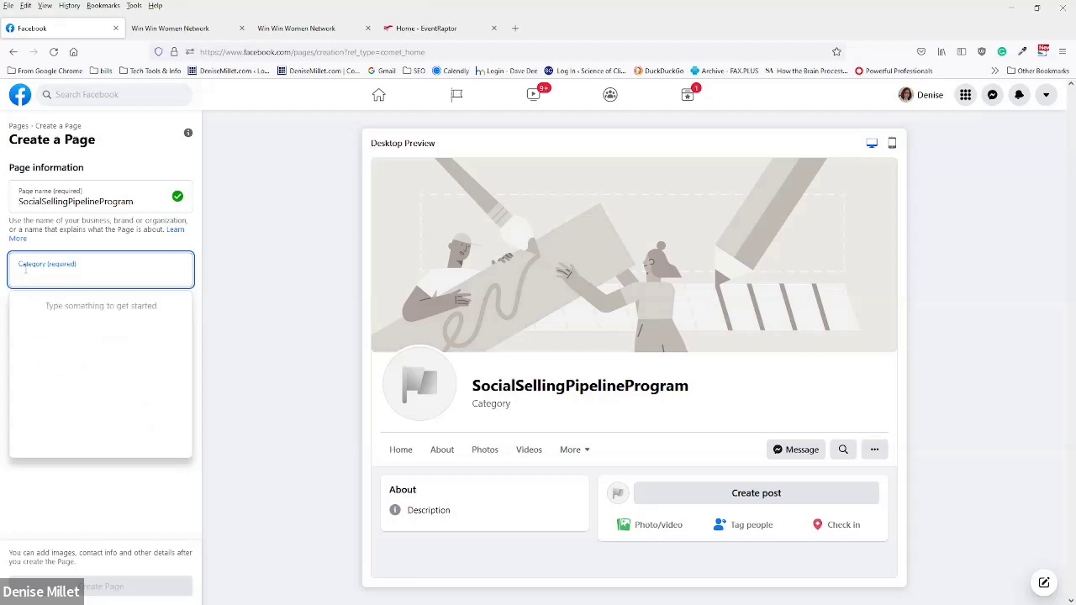
Step: Search the Page categories for "market" and add Internet Marketing Service
{"action": "type", "text": "market"}
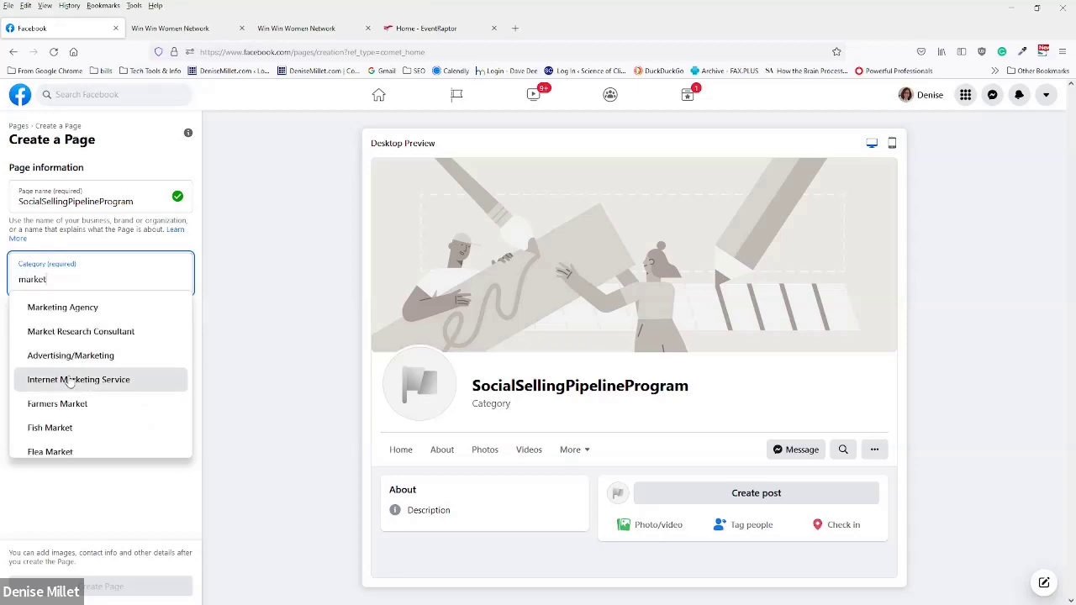
{"action": "scroll", "coordinate": [58, 384], "scroll_direction": "down", "scroll_amount": 1}
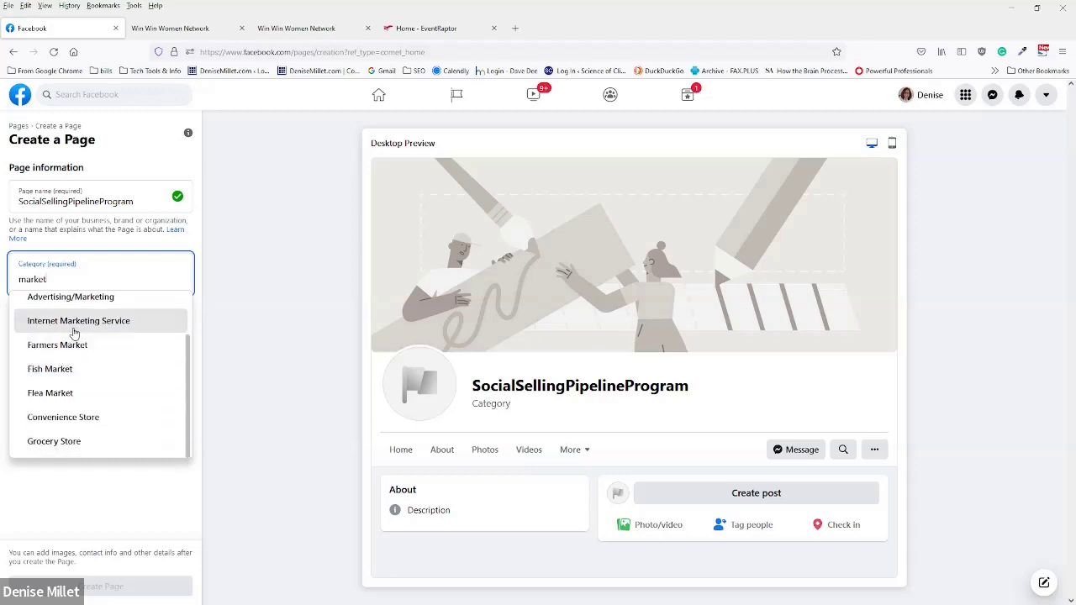
{"action": "scroll", "coordinate": [72, 328], "scroll_direction": "up", "scroll_amount": 1}
{"action": "scroll", "coordinate": [71, 327], "scroll_direction": "up", "scroll_amount": 1}
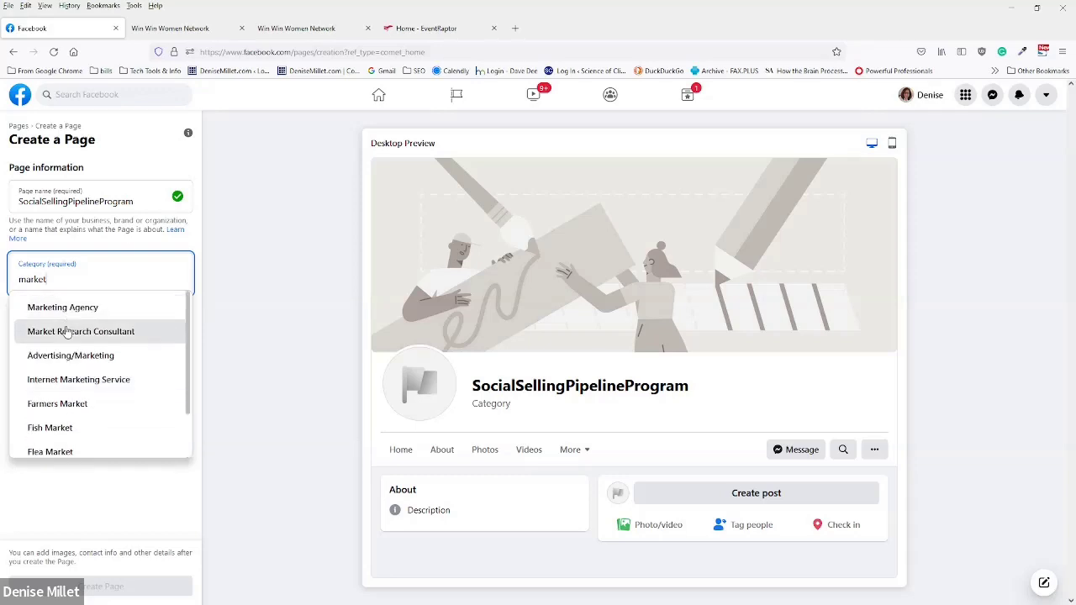
{"action": "left_click", "coordinate": [71, 380]}
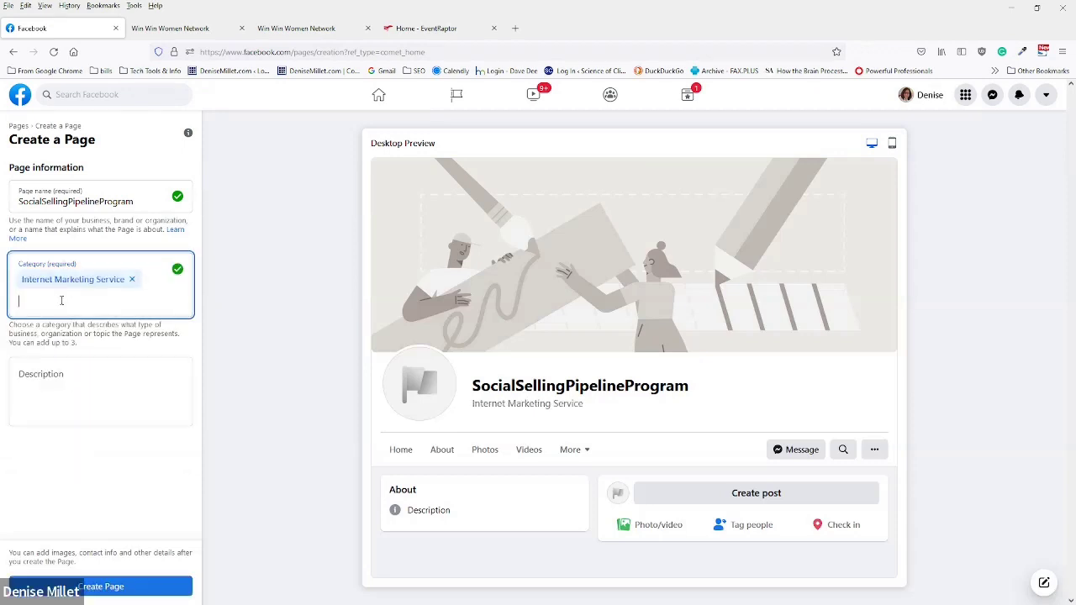
{"action": "type", "text": "technolog"}
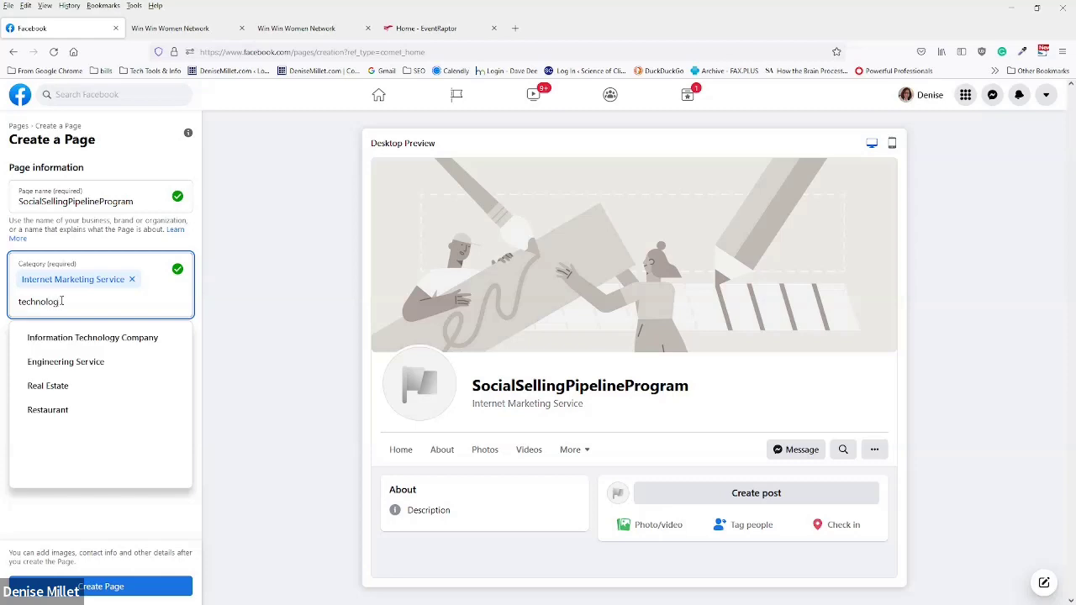
{"action": "key", "text": "BackSpace"}
{"action": "key", "text": "BackSpace"}
{"action": "key", "text": "BackSpace"}
{"action": "key", "text": "BackSpace"}
{"action": "key", "text": "BackSpace"}
{"action": "key", "text": "BackSpace"}
{"action": "key", "text": "BackSpace"}
{"action": "key", "text": "BackSpace"}
{"action": "key", "text": "BackSpace"}
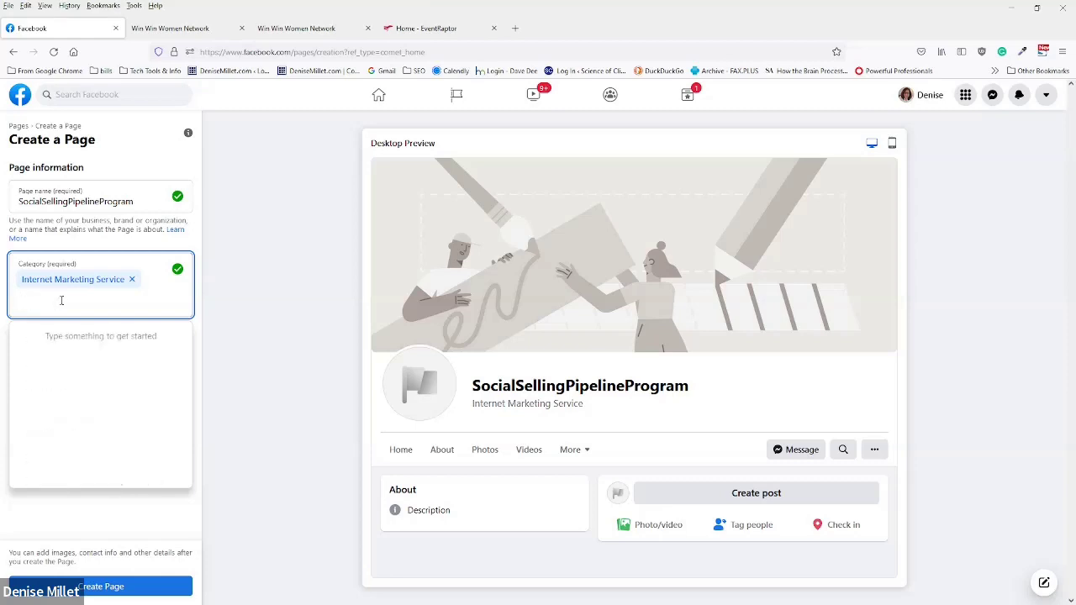
{"action": "type", "text": "course"}
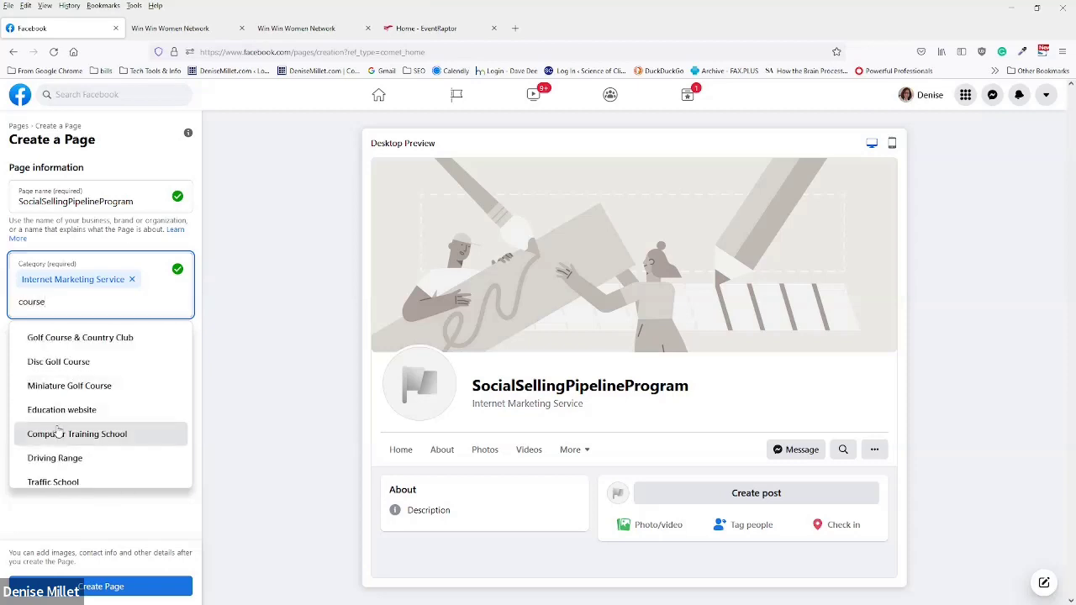
{"action": "scroll", "coordinate": [61, 435], "scroll_direction": "down", "scroll_amount": 1}
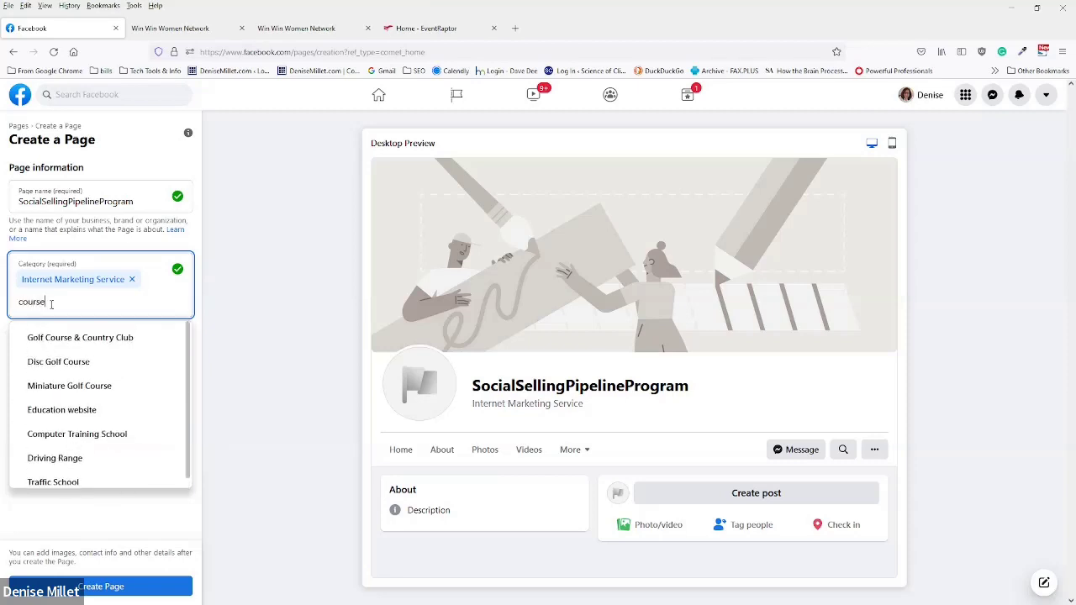
{"action": "left_click_drag", "start_coordinate": [53, 301], "coordinate": [3, 299]}
{"action": "type", "text": "training"}
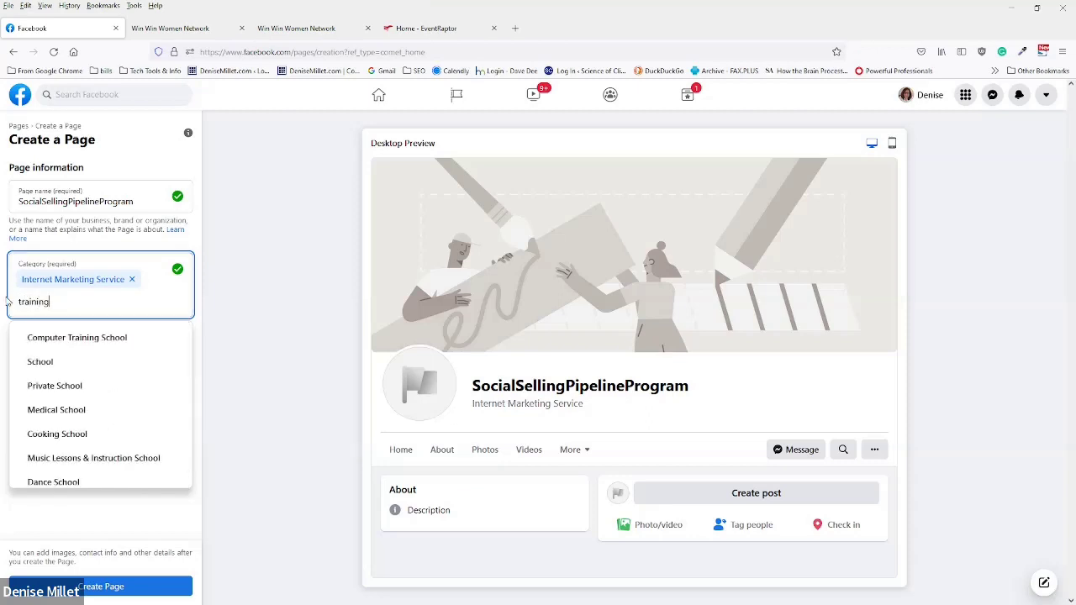
{"action": "scroll", "coordinate": [75, 443], "scroll_direction": "down", "scroll_amount": 1}
{"action": "scroll", "coordinate": [76, 443], "scroll_direction": "down", "scroll_amount": 2}
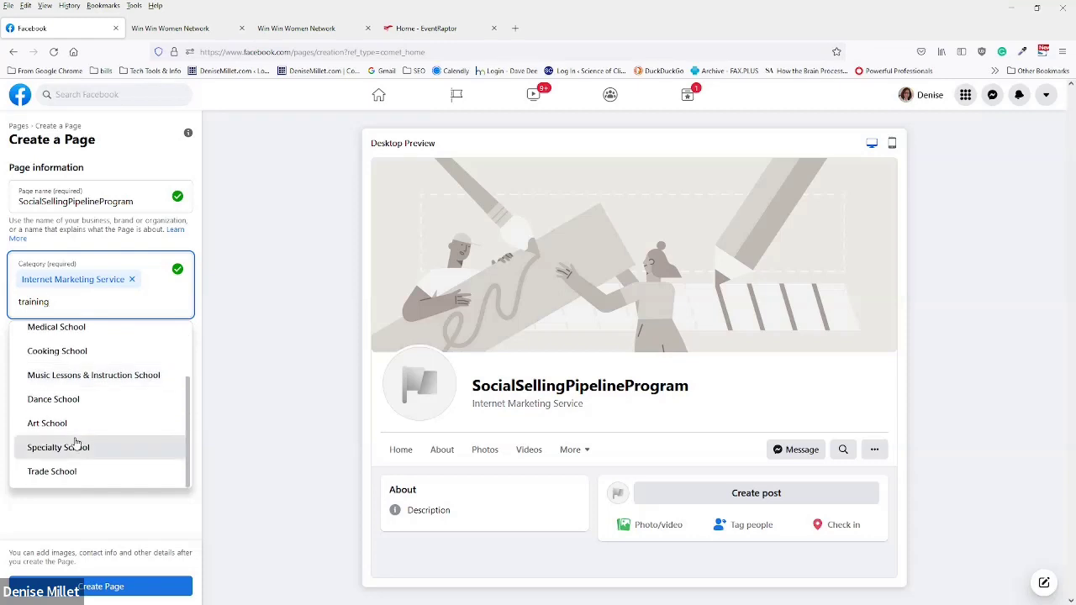
{"action": "scroll", "coordinate": [59, 449], "scroll_direction": "up", "scroll_amount": 3}
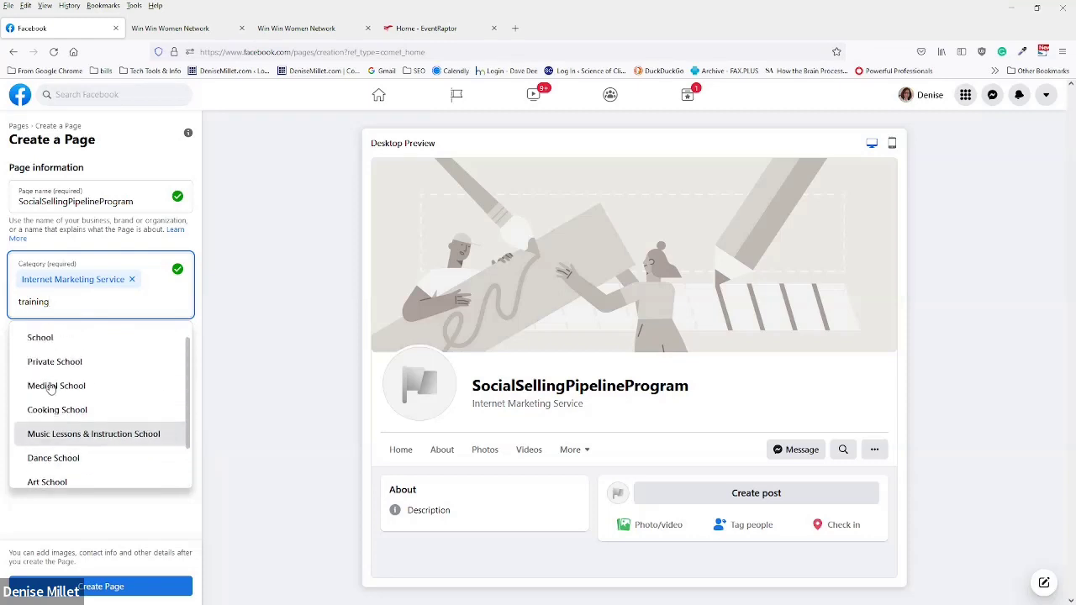
Step: Search the Page categories for "marketi" and add Advertising/Marketing as the second category
{"action": "left_click_drag", "start_coordinate": [55, 303], "coordinate": [6, 309]}
{"action": "type", "text": "marketi"}
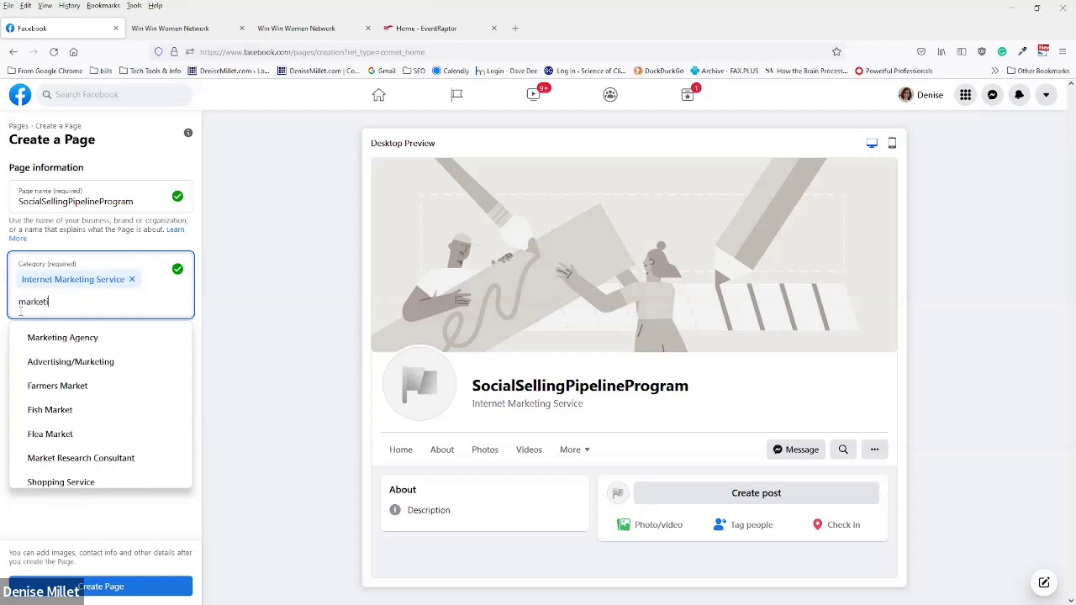
{"action": "left_click", "coordinate": [36, 362]}
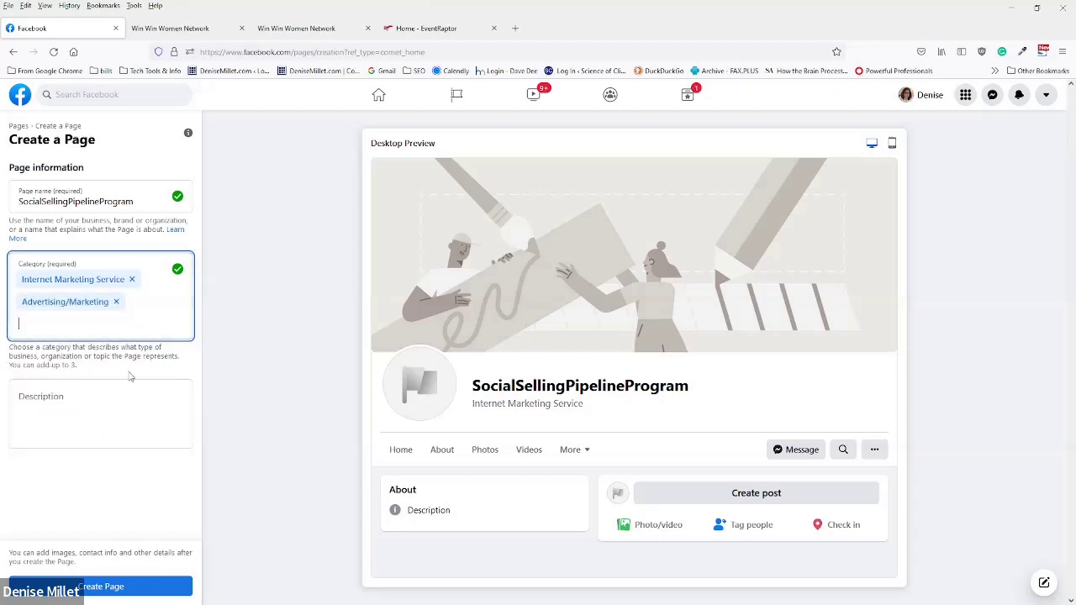
Step: Enter "The Social Selling Pipeline Program" as the Page description
{"action": "left_click", "coordinate": [30, 394]}
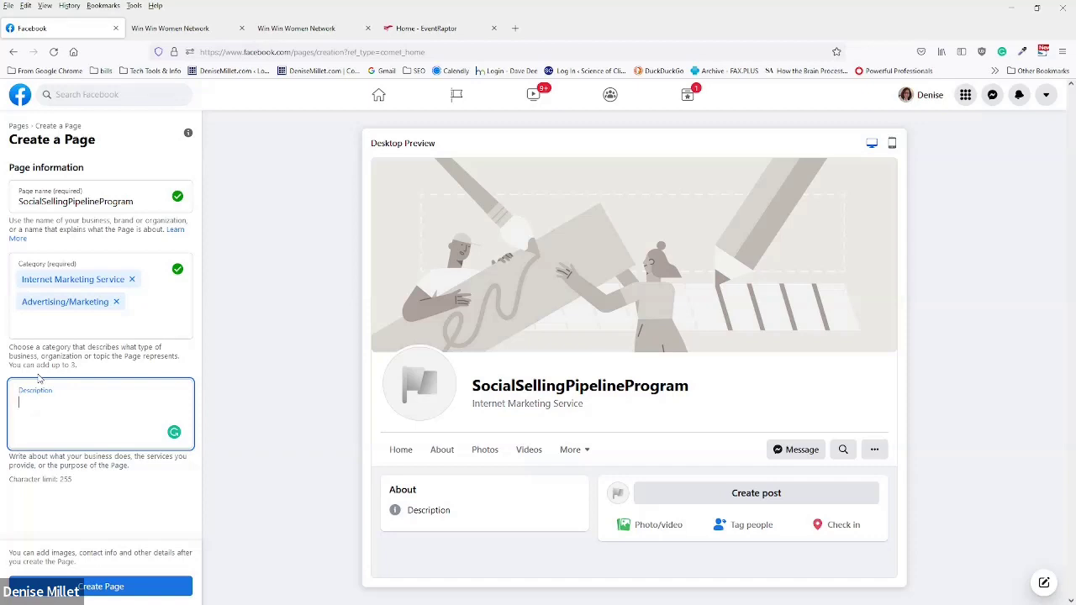
{"action": "type", "text": "The Social Sel"}
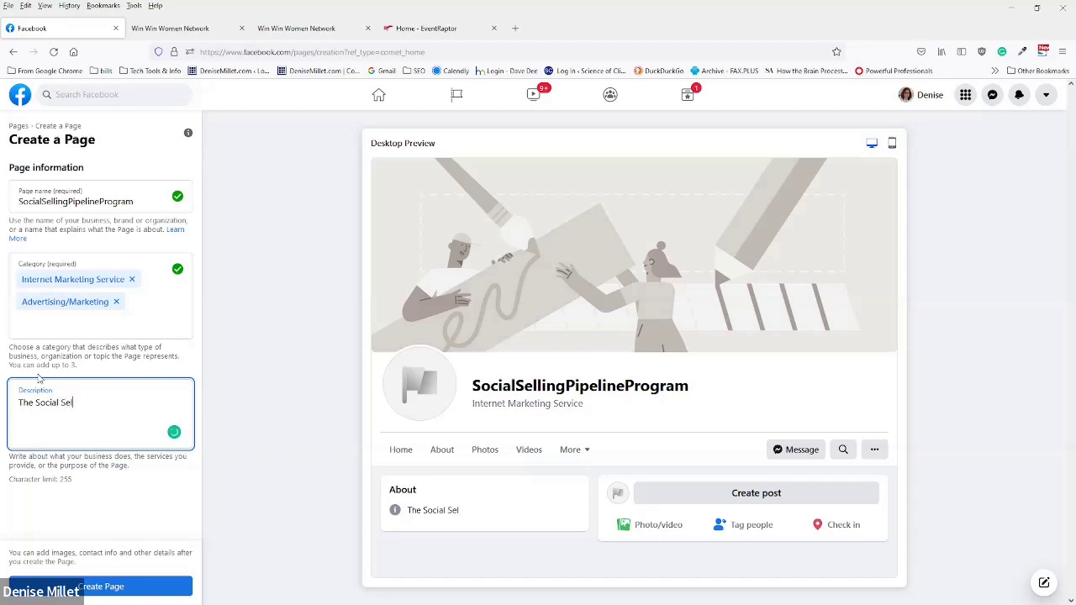
{"action": "type", "text": "ling Pipeline P"}
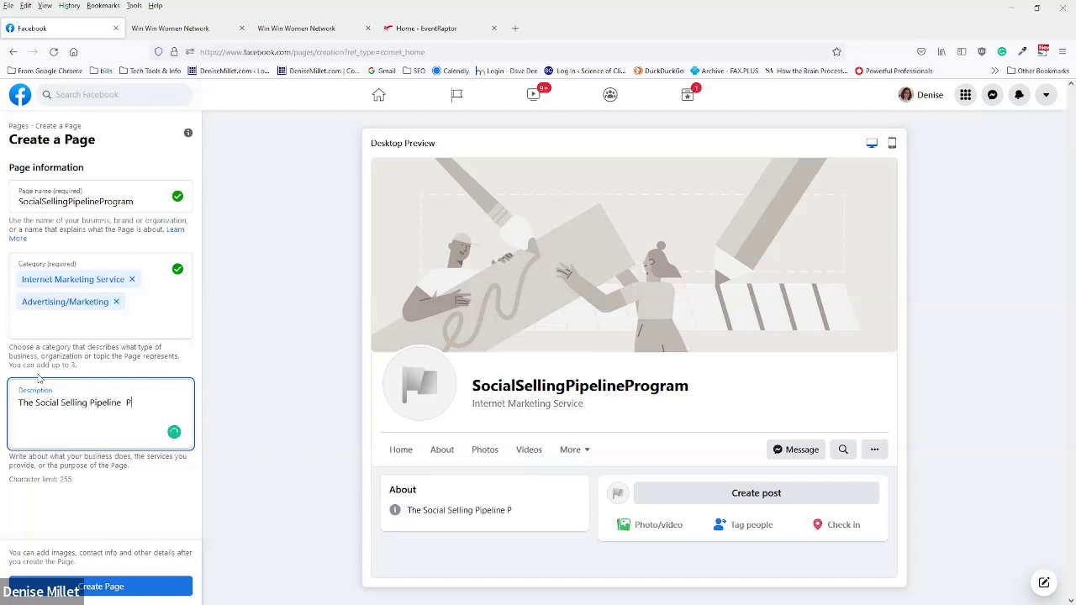
{"action": "type", "text": "rogram"}
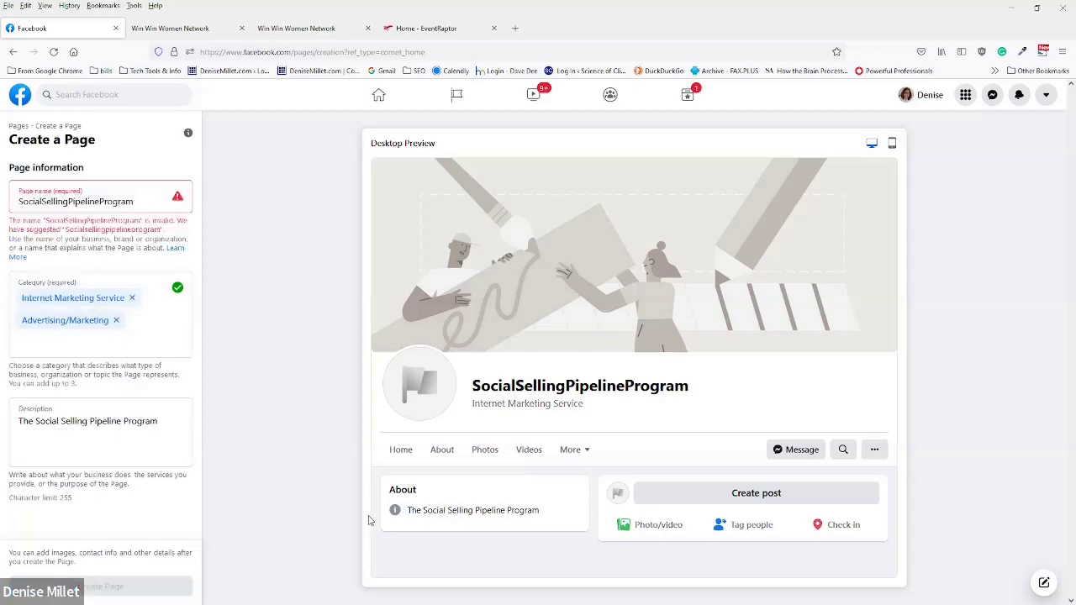
Step: Change the Page name to the suggested Socialsellingpipelineprogram and create the Page
{"action": "left_click", "coordinate": [43, 201]}
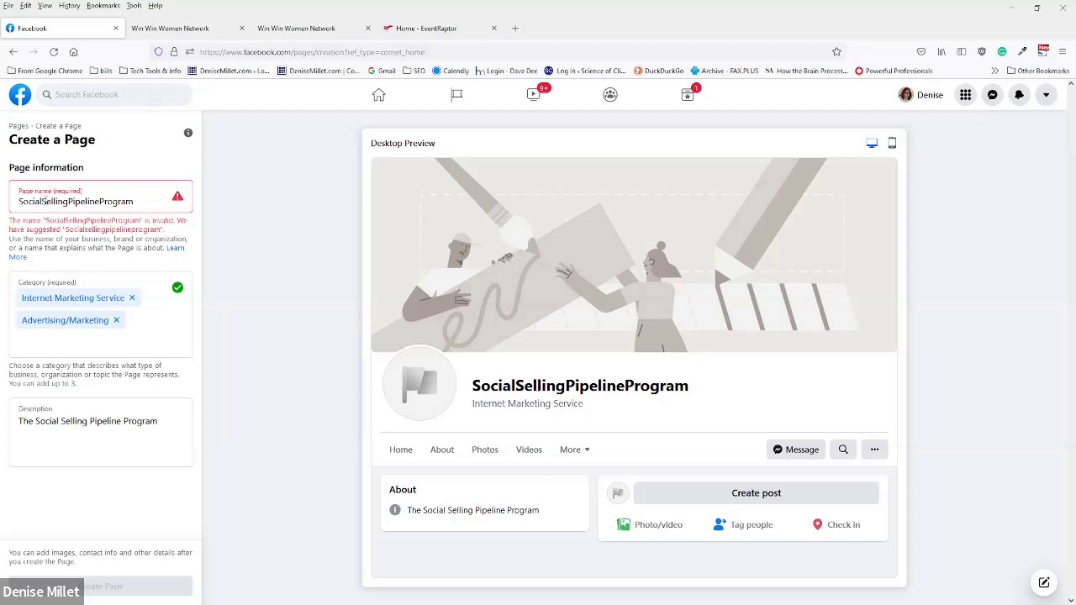
{"action": "type", "text": "s"}
{"action": "key", "text": "Delete"}
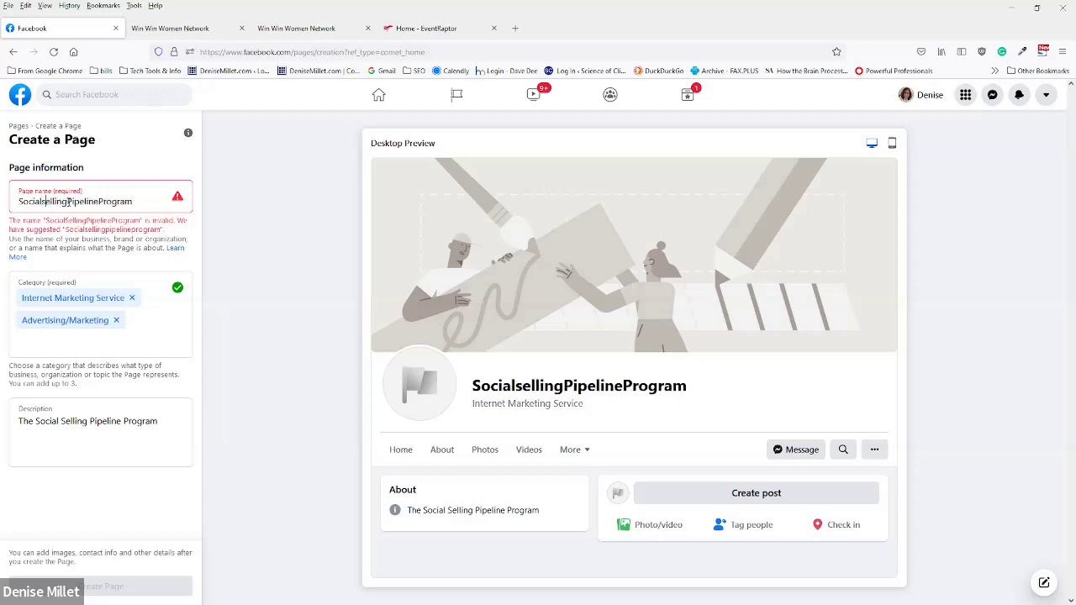
{"action": "type", "text": "p"}
{"action": "key", "text": "Delete"}
{"action": "type", "text": "p"}
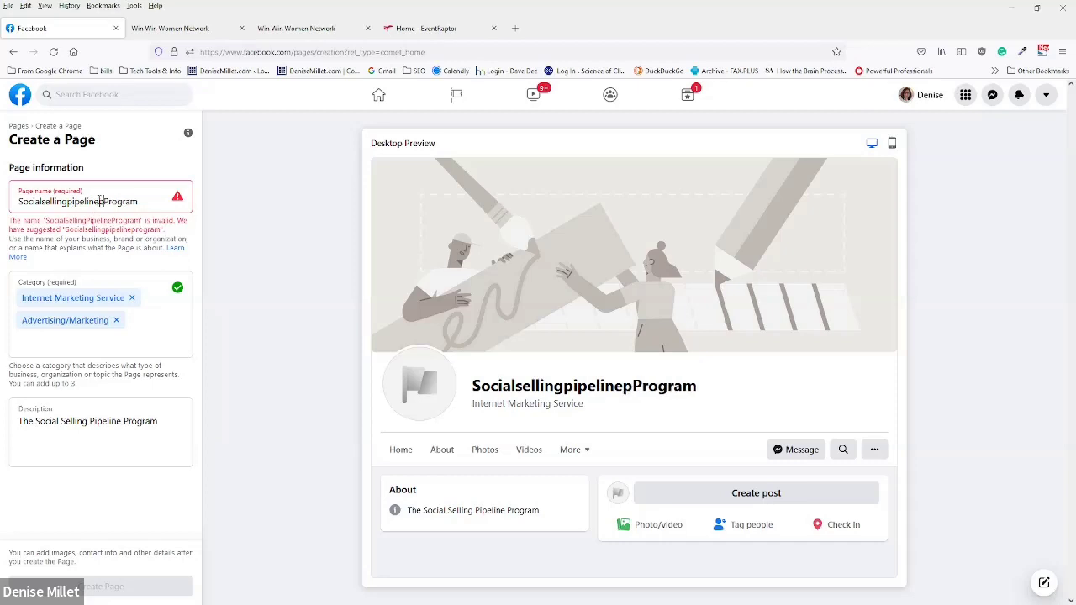
{"action": "key", "text": "Delete"}
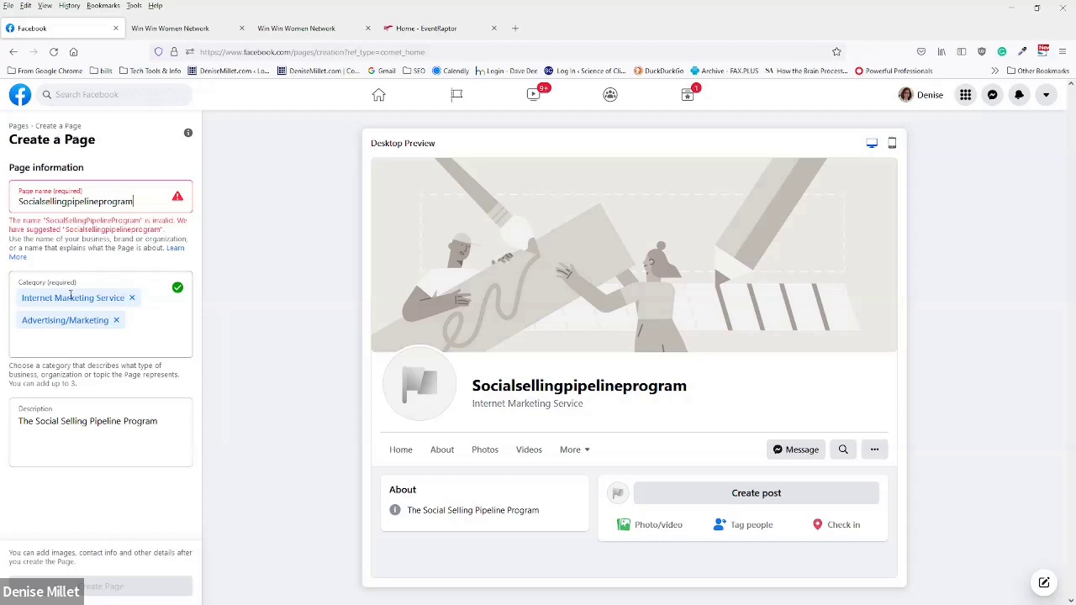
{"action": "left_click", "coordinate": [18, 202]}
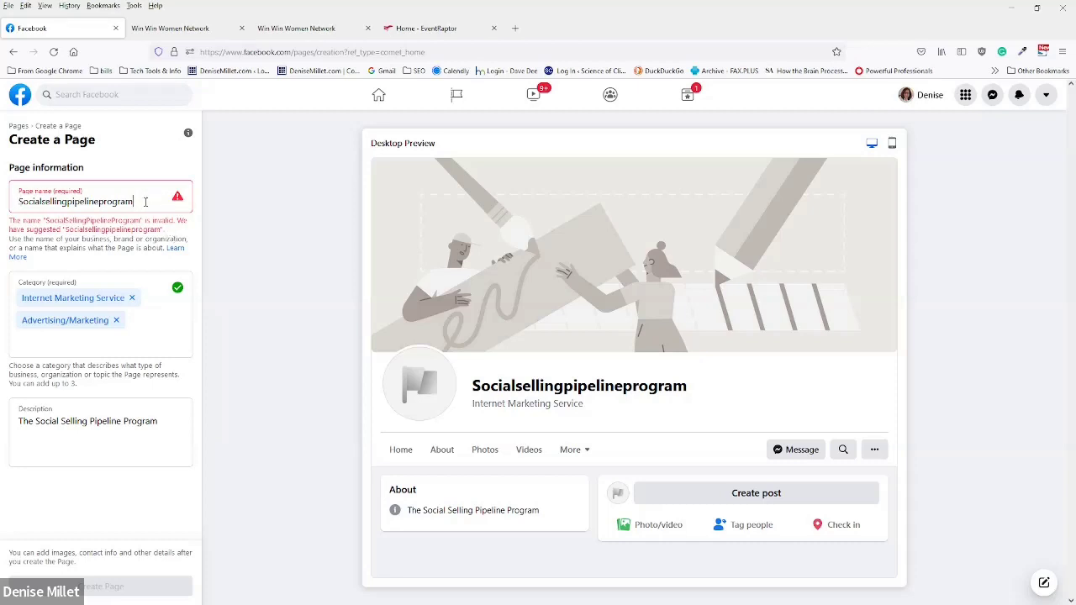
{"action": "left_click", "coordinate": [70, 587]}
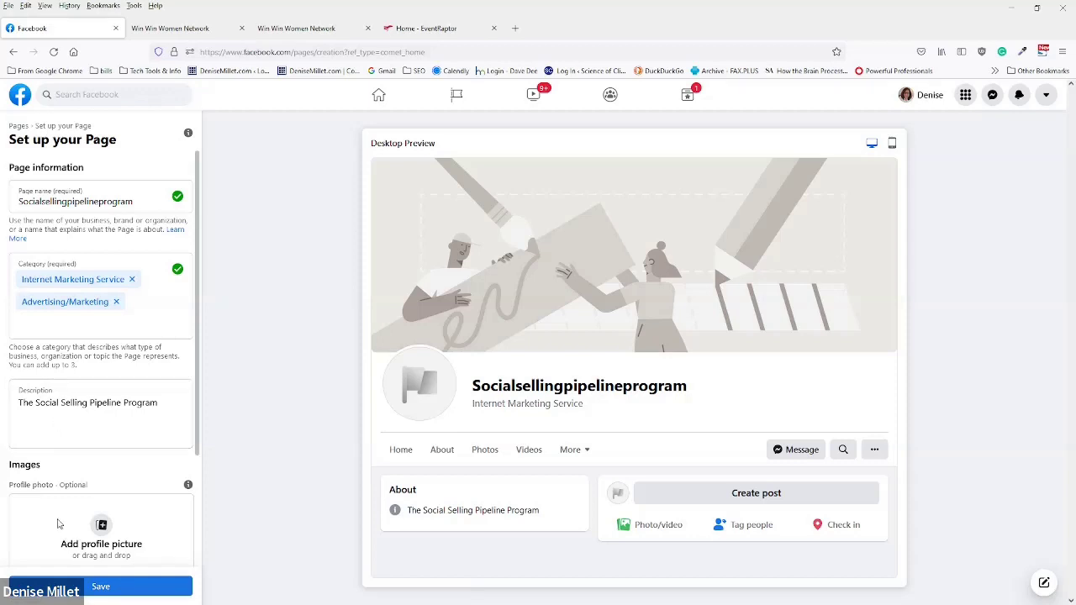
{"action": "scroll", "coordinate": [60, 526], "scroll_direction": "down", "scroll_amount": 2}
{"action": "scroll", "coordinate": [57, 523], "scroll_direction": "down", "scroll_amount": 1}
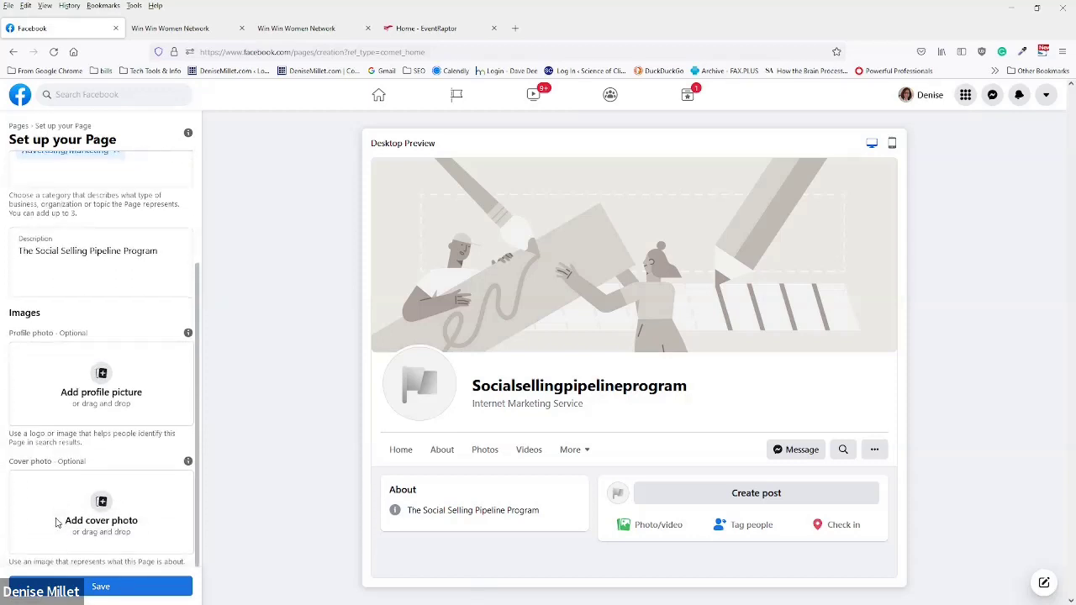
{"action": "left_click", "coordinate": [102, 373]}
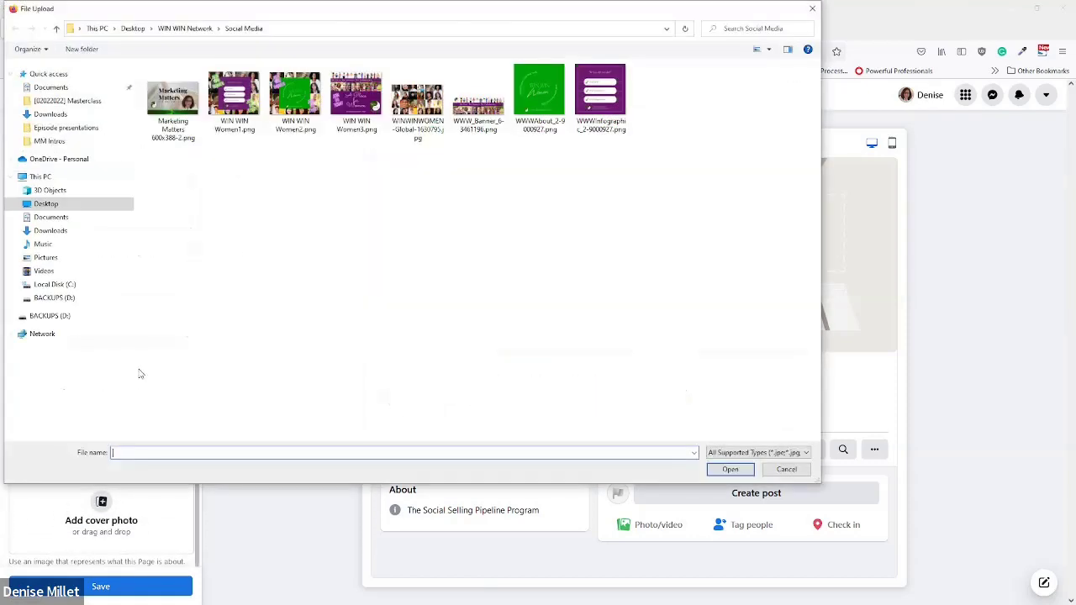
{"action": "left_click", "coordinate": [45, 101]}
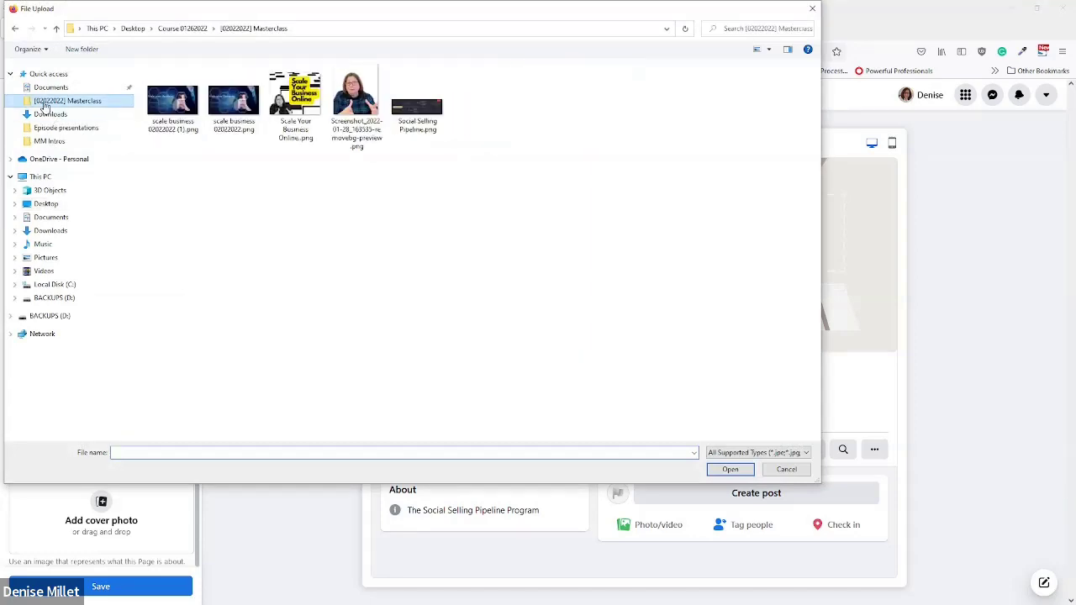
{"action": "double_click", "coordinate": [351, 92]}
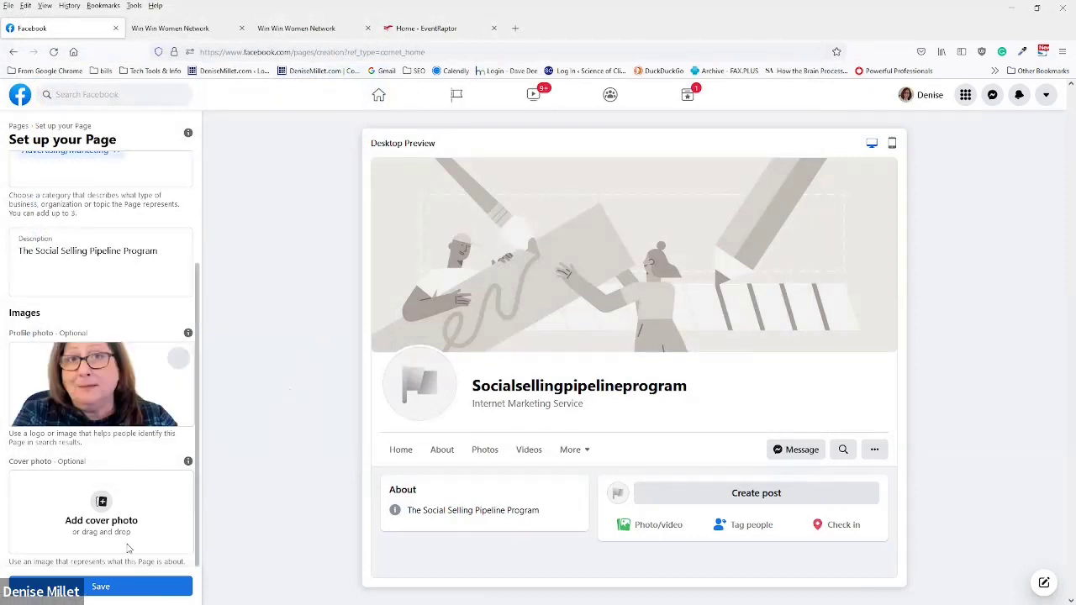
Step: Add "scale business 02022022 (1).png" as the Page's cover photo and save the Page setup
{"action": "left_click", "coordinate": [102, 505]}
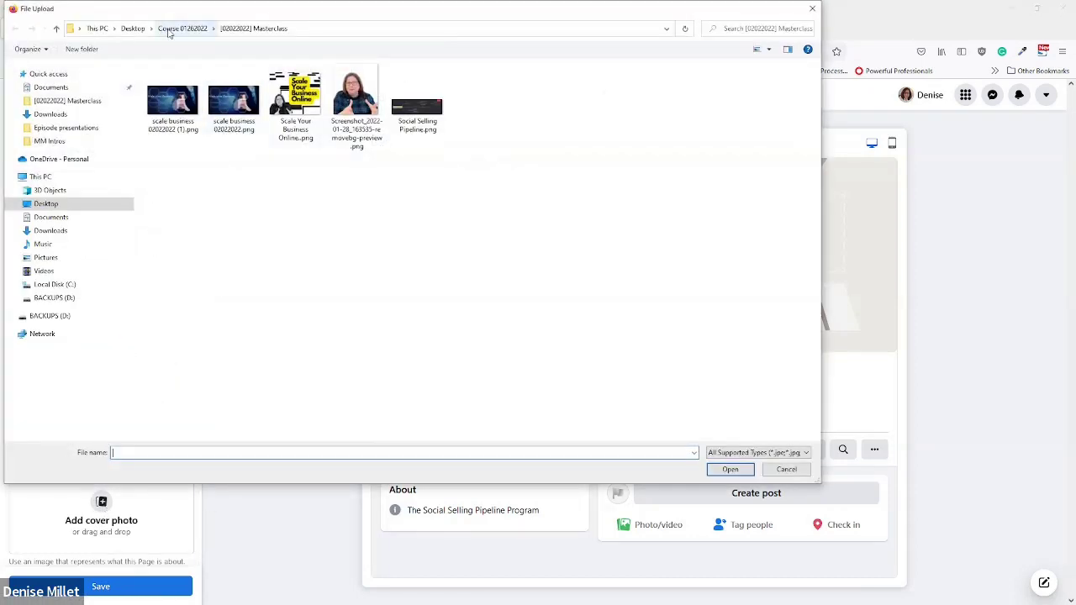
{"action": "double_click", "coordinate": [173, 100]}
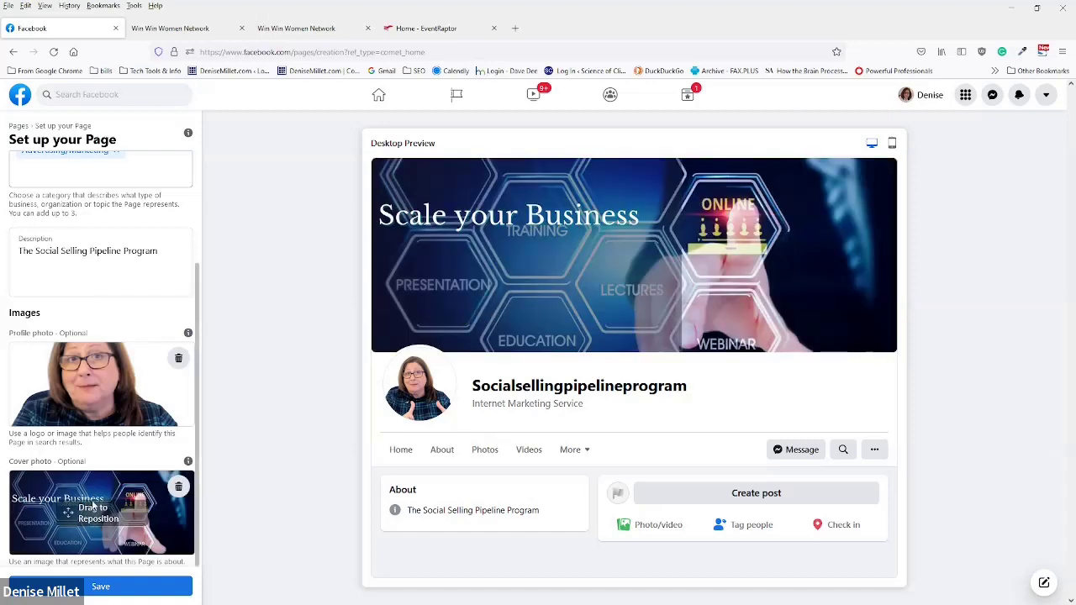
{"action": "left_click", "coordinate": [94, 587]}
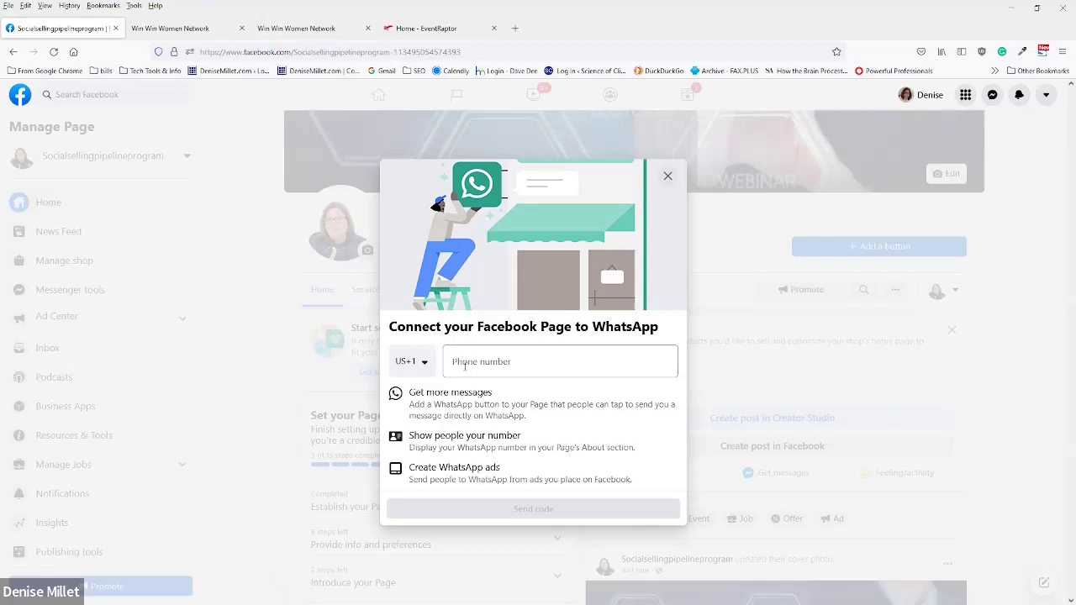
Step: Leave the WhatsApp connection offer without linking a number and look over the new Page's setup checklist and posts
{"action": "left_click", "coordinate": [669, 178]}
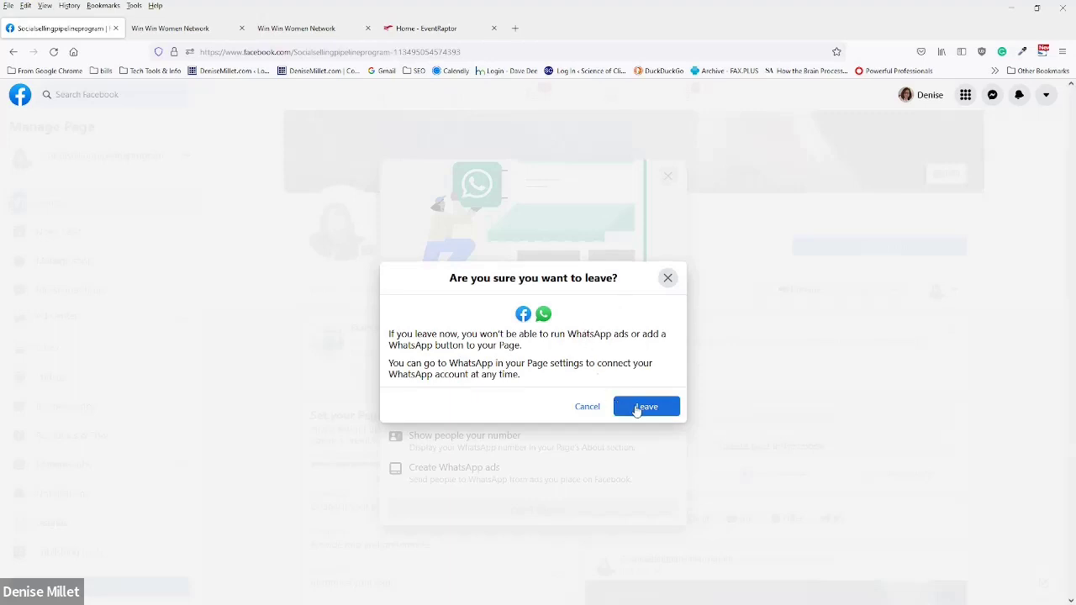
{"action": "left_click", "coordinate": [636, 408]}
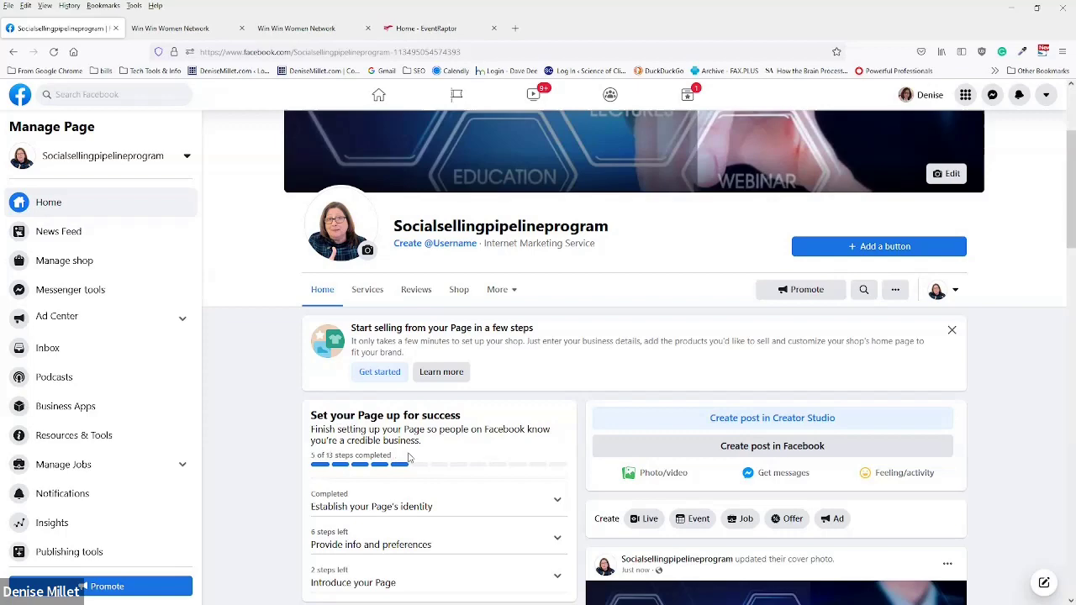
{"action": "scroll", "coordinate": [445, 456], "scroll_direction": "down", "scroll_amount": 5}
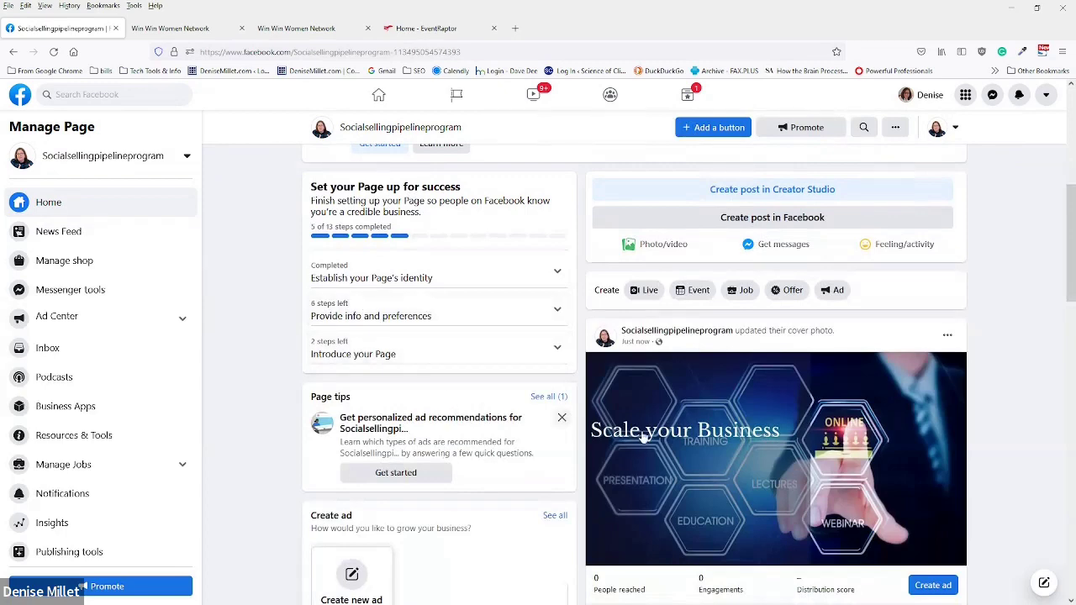
{"action": "scroll", "coordinate": [637, 432], "scroll_direction": "down", "scroll_amount": 3}
{"action": "scroll", "coordinate": [641, 420], "scroll_direction": "up", "scroll_amount": 3}
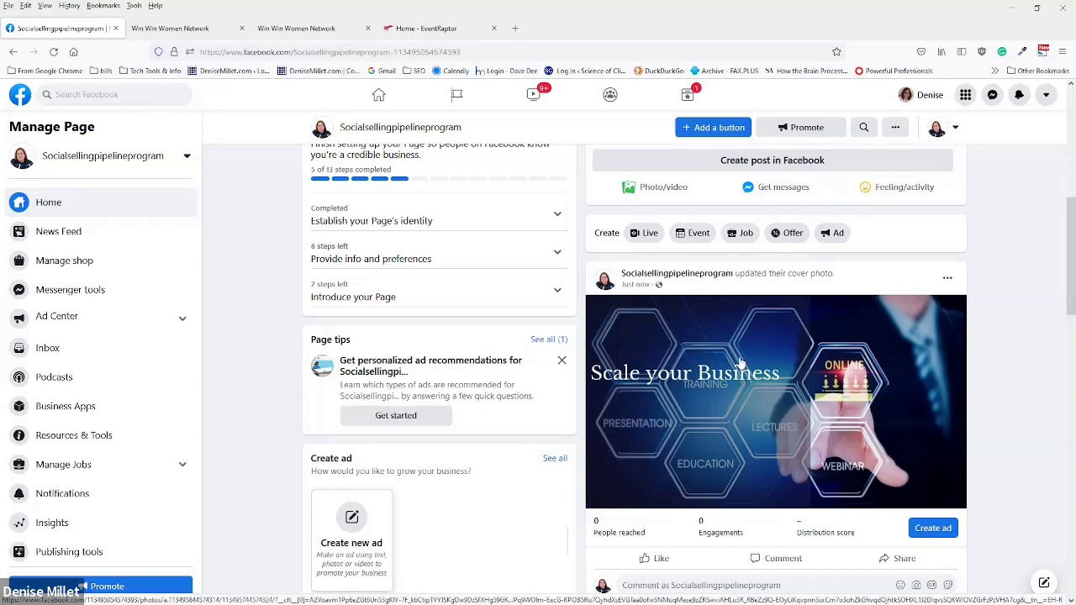
Step: In the Page settings, turn off automatic publishing of posts when Page info is updated, and save the change
{"action": "scroll", "coordinate": [33, 533], "scroll_direction": "down", "scroll_amount": 3}
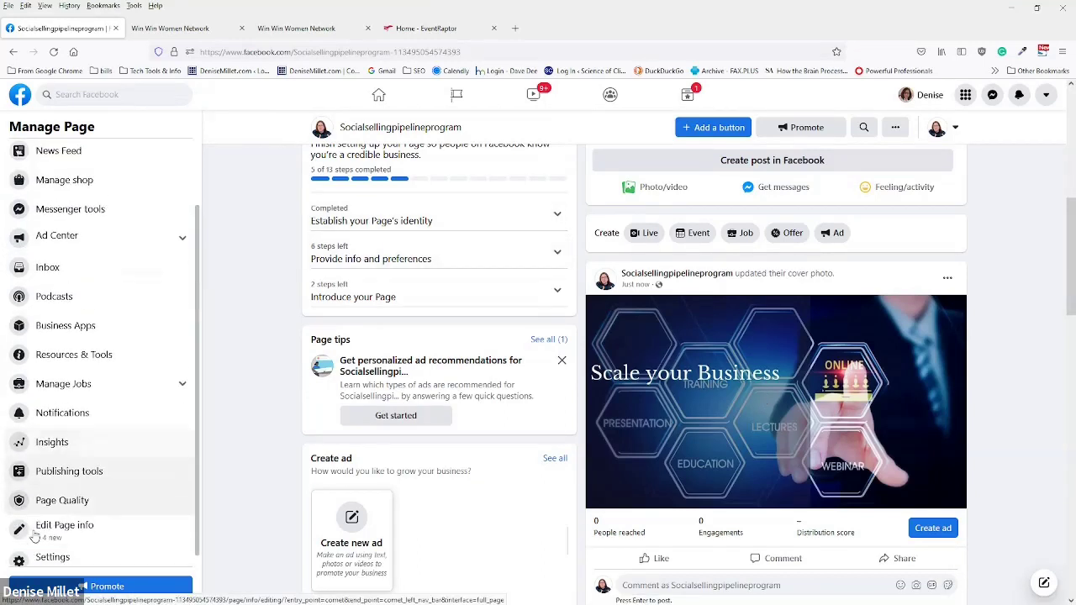
{"action": "left_click", "coordinate": [46, 548]}
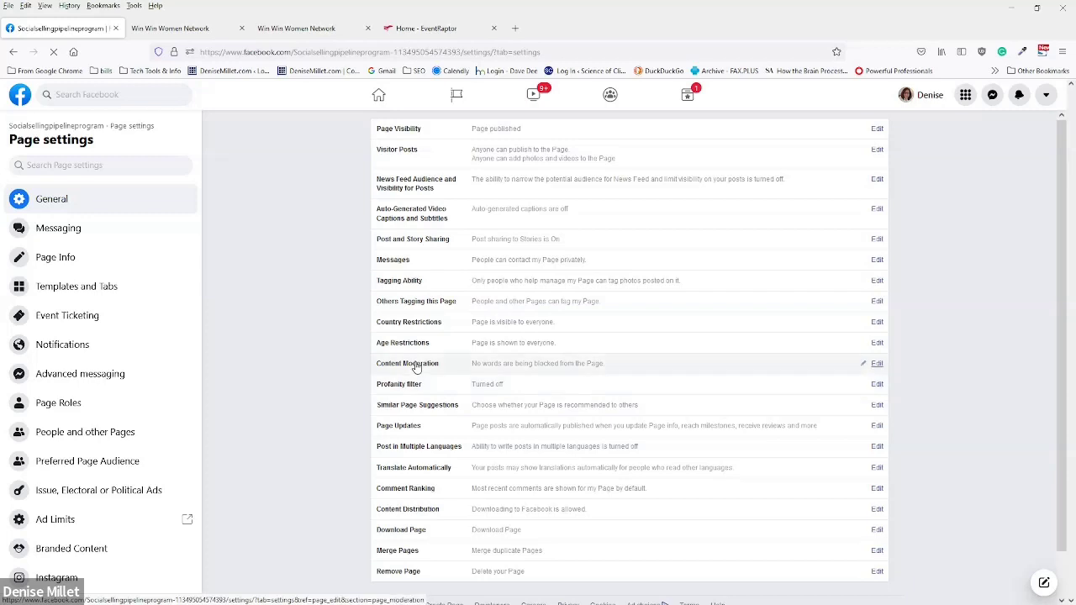
{"action": "left_click", "coordinate": [429, 426]}
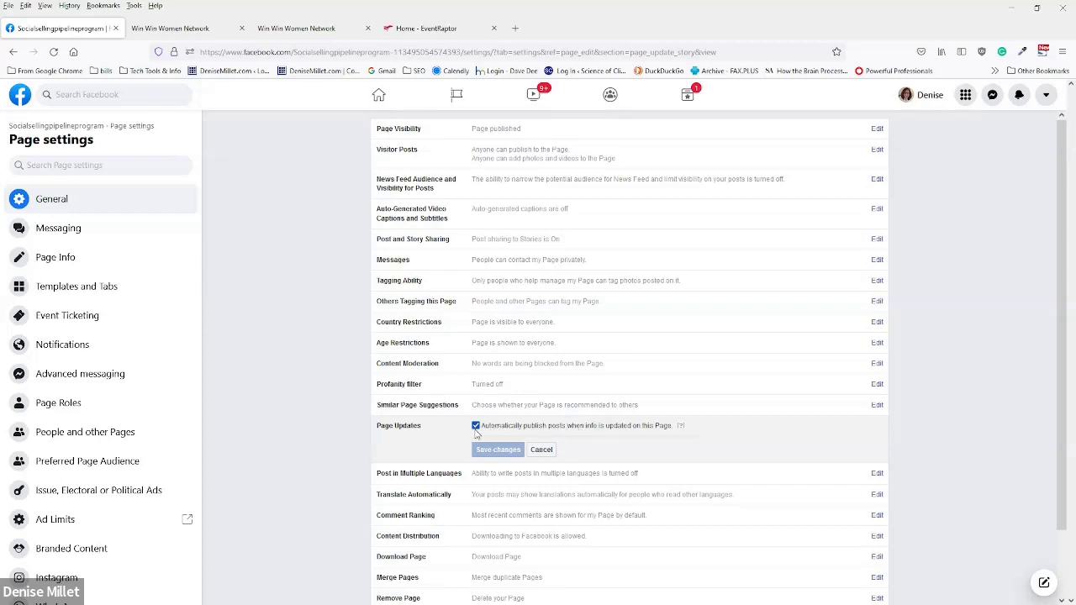
{"action": "left_click", "coordinate": [476, 426]}
{"action": "left_click", "coordinate": [496, 449]}
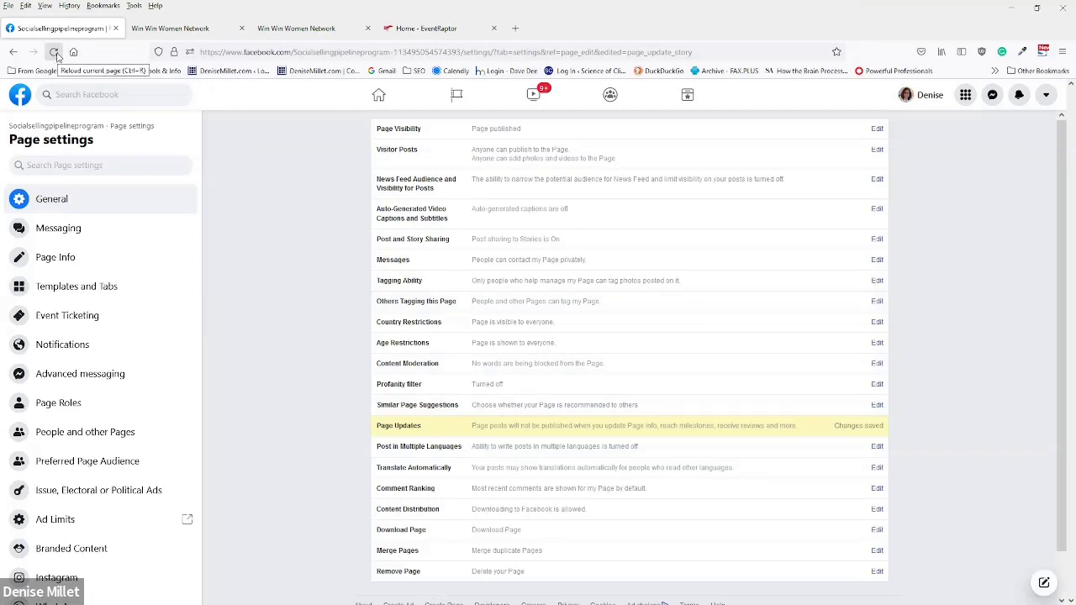
Step: Leave the Page settings and open the Socialsellingpipelineprogram Page from the list of managed Pages
{"action": "left_click", "coordinate": [54, 53]}
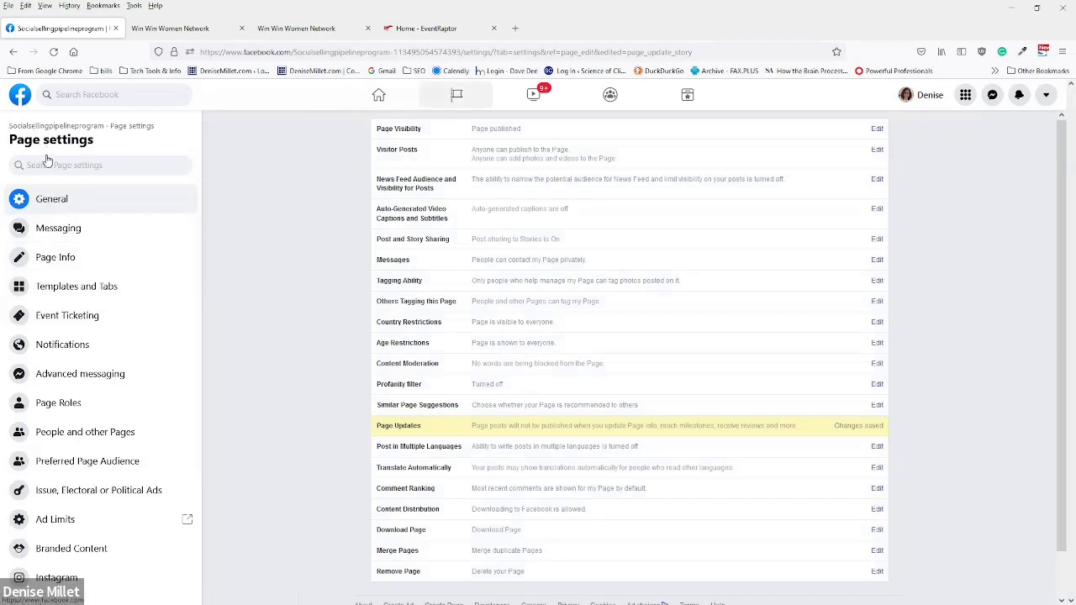
{"action": "left_click", "coordinate": [49, 200]}
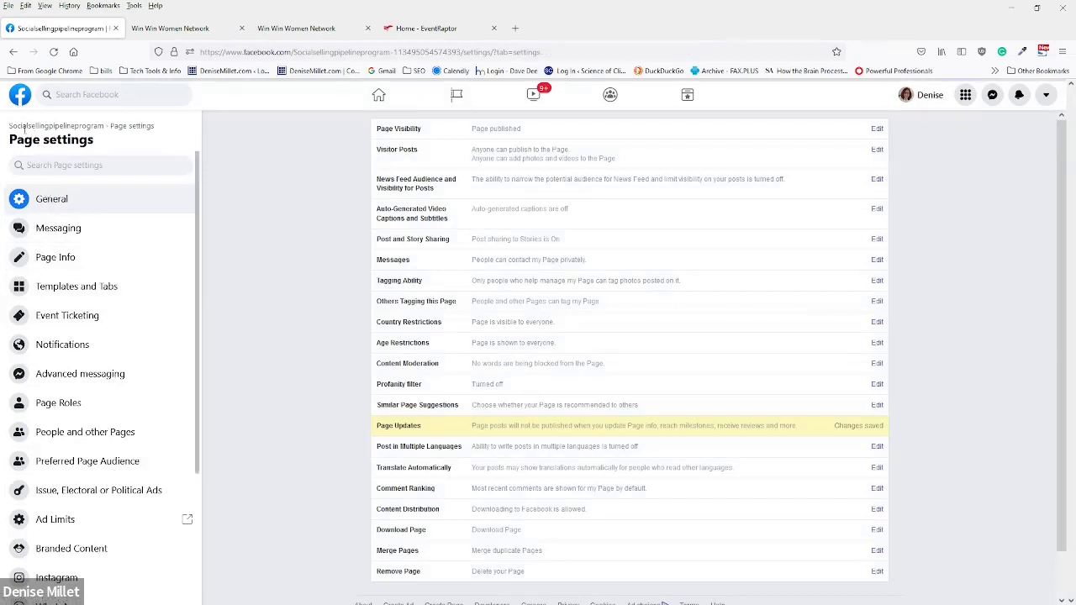
{"action": "left_click", "coordinate": [14, 53]}
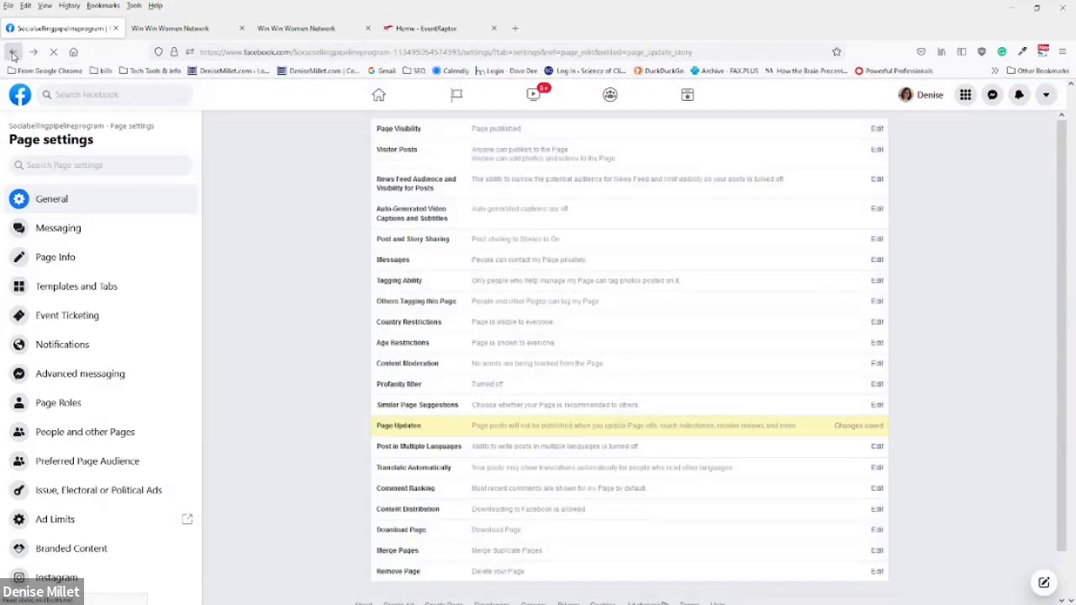
{"action": "left_click", "coordinate": [14, 53]}
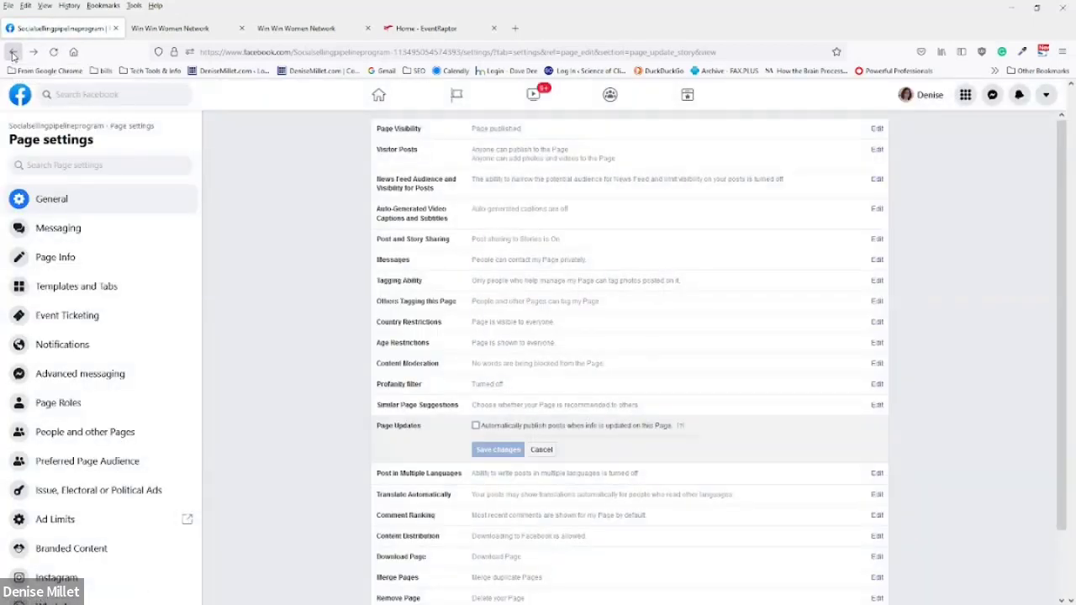
{"action": "left_click", "coordinate": [13, 53]}
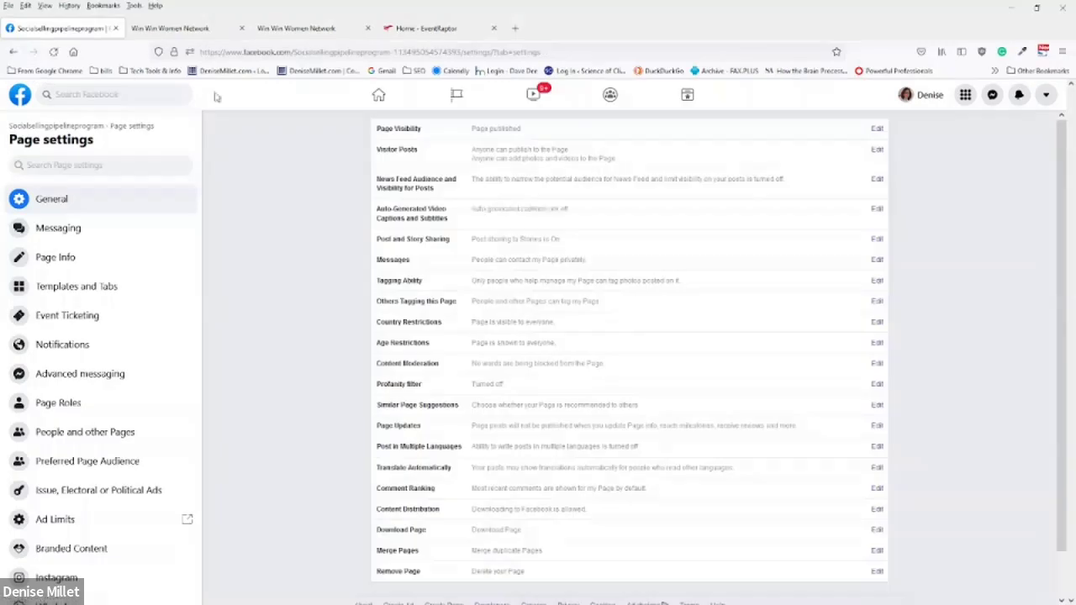
{"action": "left_click", "coordinate": [458, 98]}
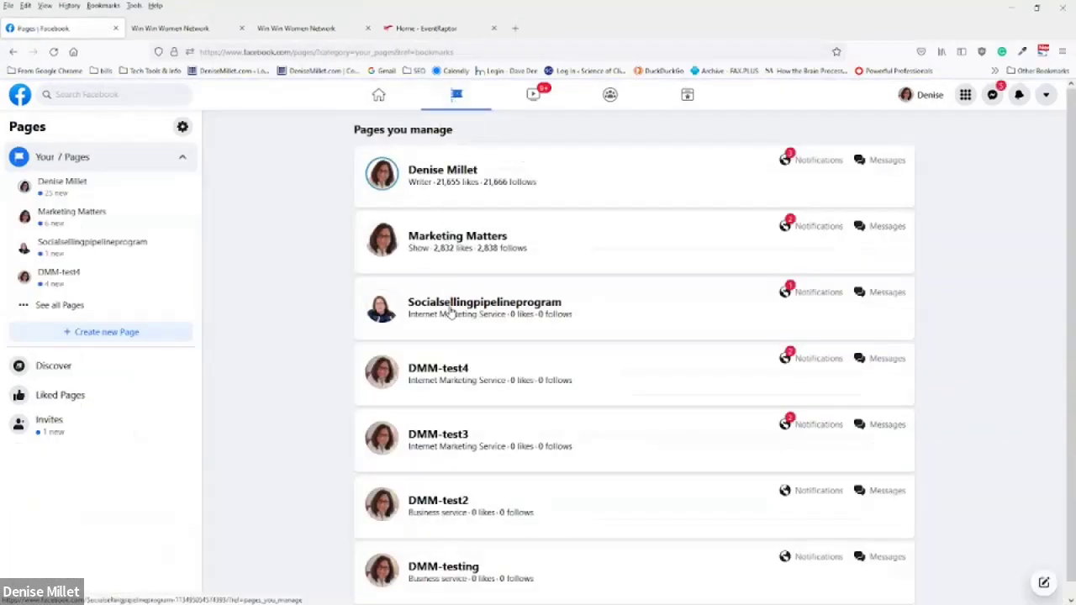
{"action": "left_click", "coordinate": [454, 308]}
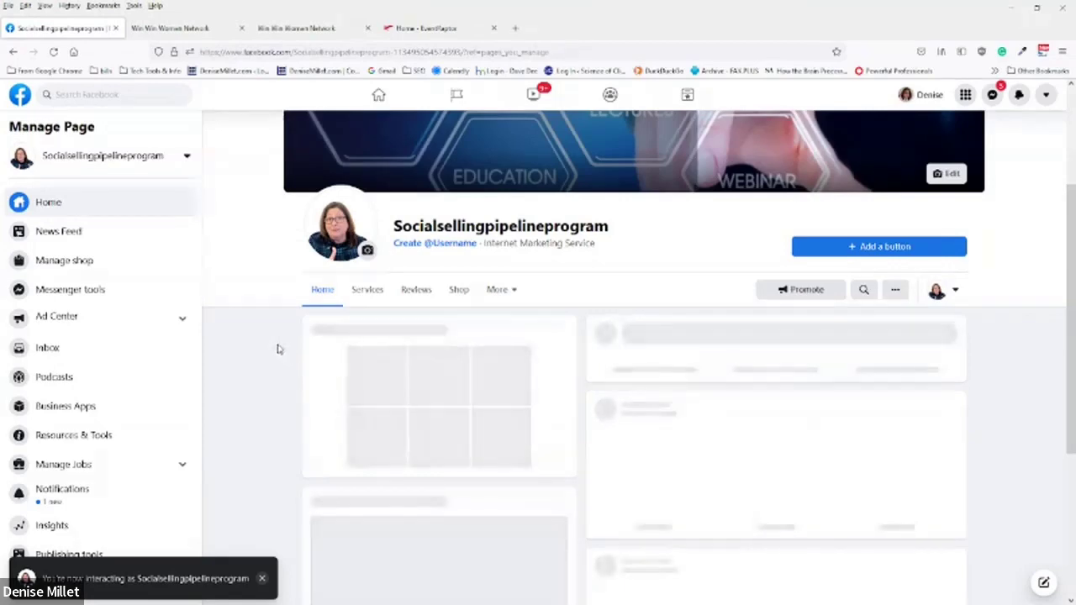
Step: Examine the Page's setup checklist, including the items under Provide info and preferences and Introduce your Page
{"action": "scroll", "coordinate": [279, 349], "scroll_direction": "down", "scroll_amount": 3}
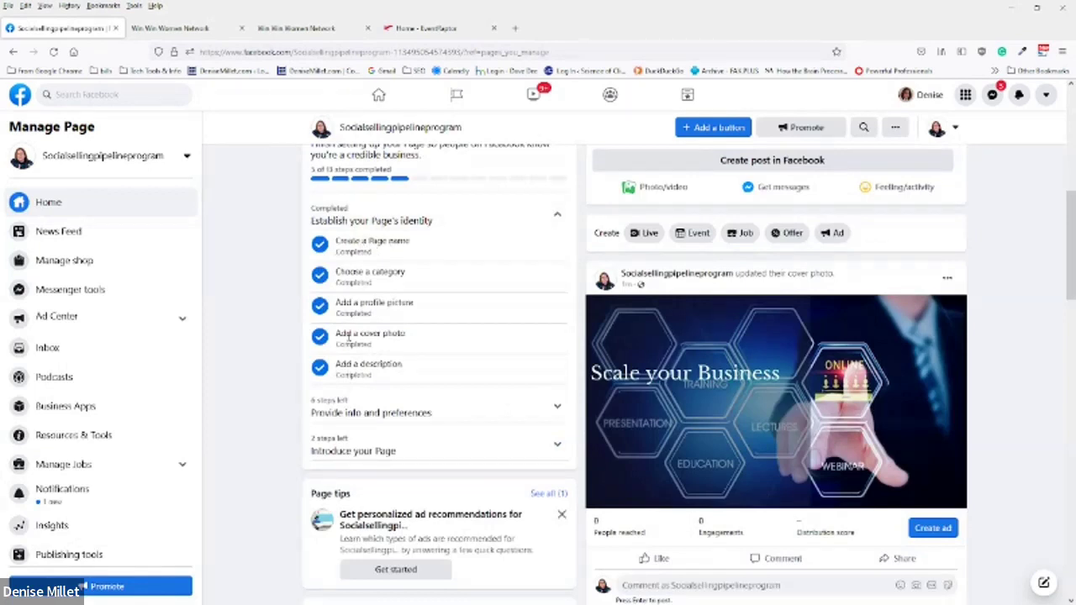
{"action": "left_click", "coordinate": [376, 408]}
{"action": "scroll", "coordinate": [377, 412], "scroll_direction": "down", "scroll_amount": 3}
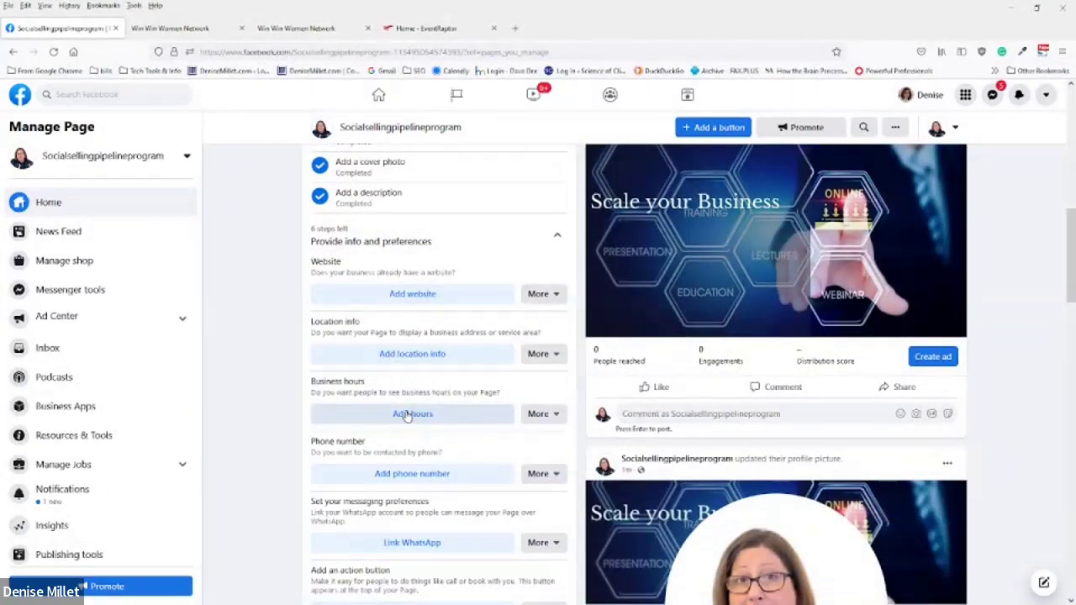
{"action": "scroll", "coordinate": [387, 473], "scroll_direction": "down", "scroll_amount": 2}
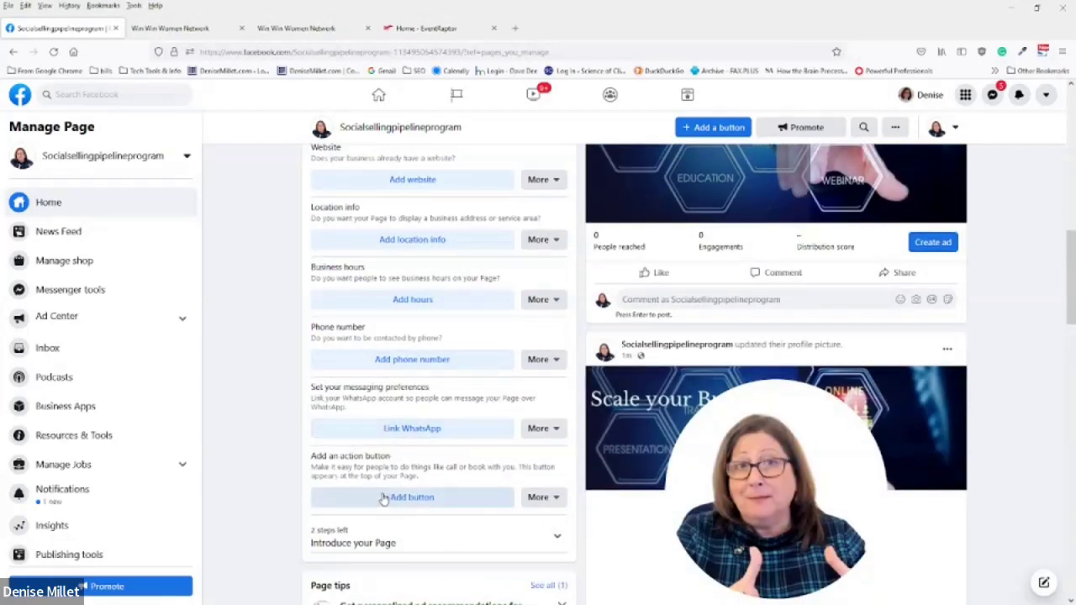
{"action": "scroll", "coordinate": [384, 502], "scroll_direction": "down", "scroll_amount": 2}
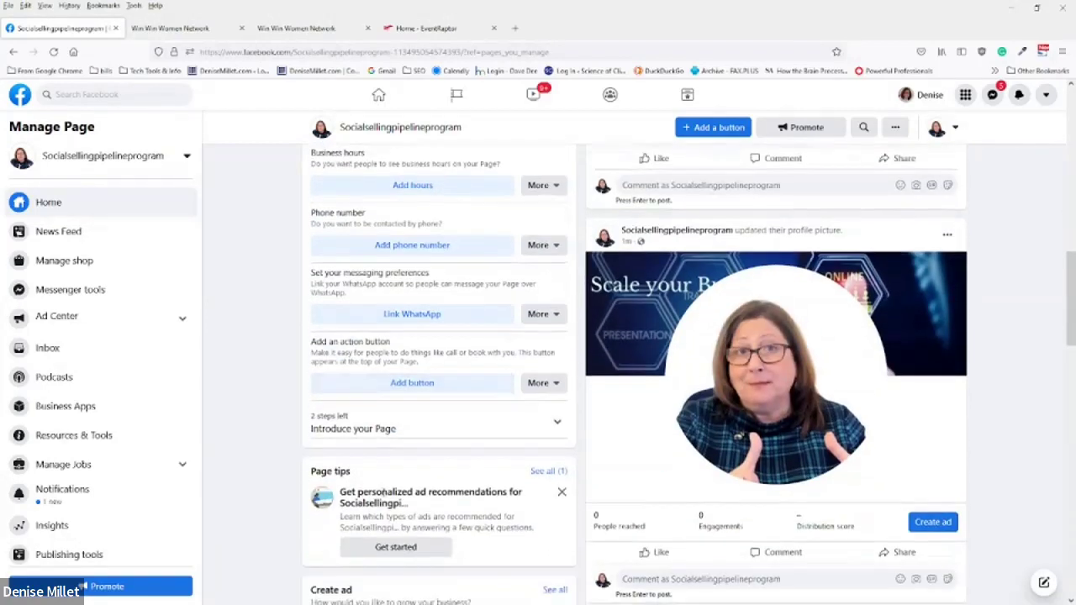
{"action": "left_click", "coordinate": [349, 429]}
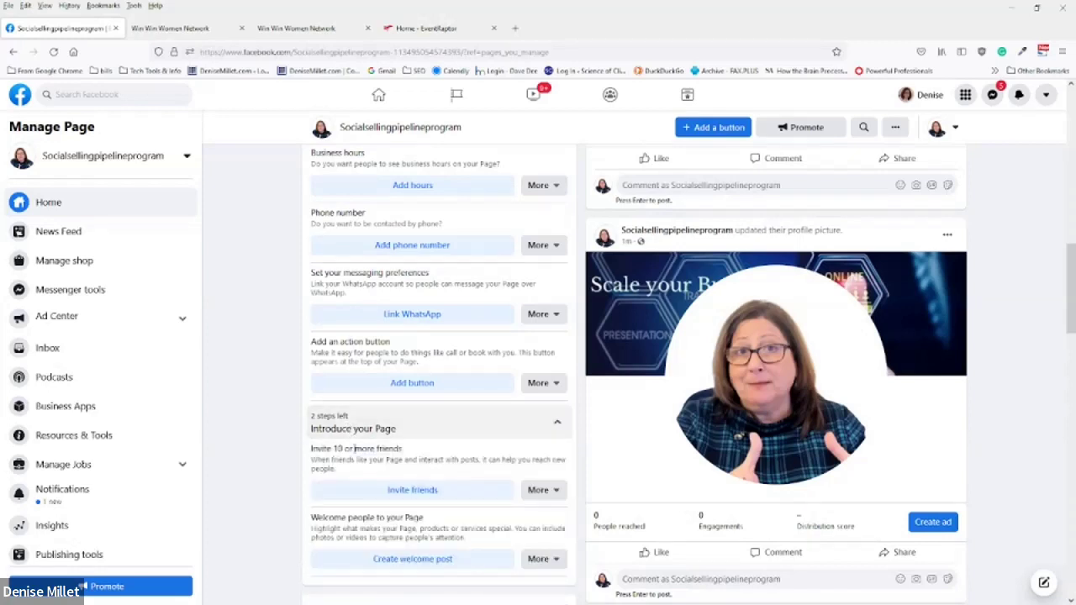
{"action": "scroll", "coordinate": [354, 476], "scroll_direction": "down", "scroll_amount": 3}
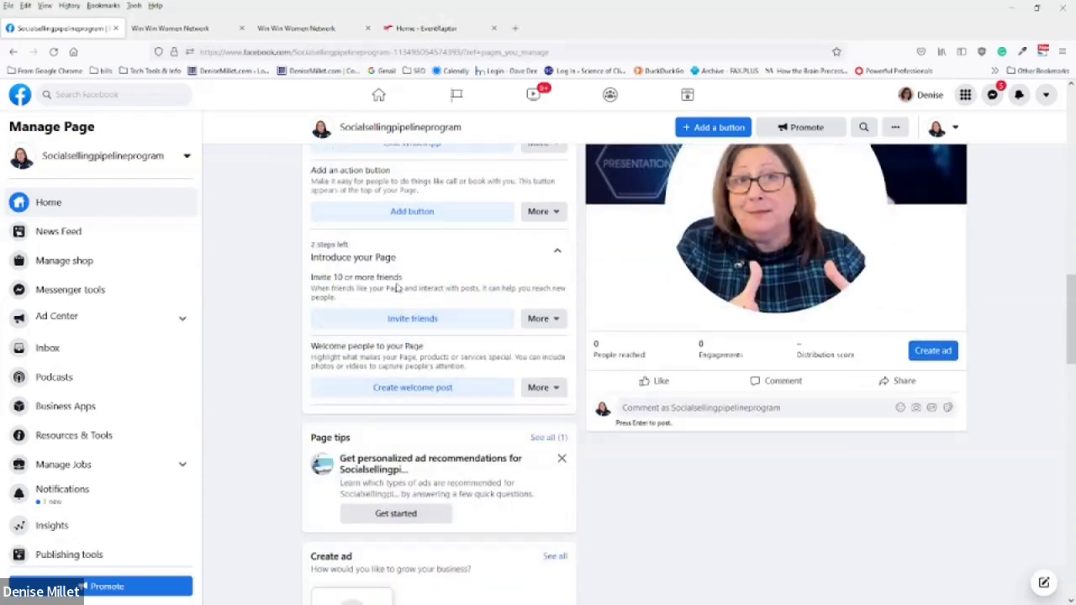
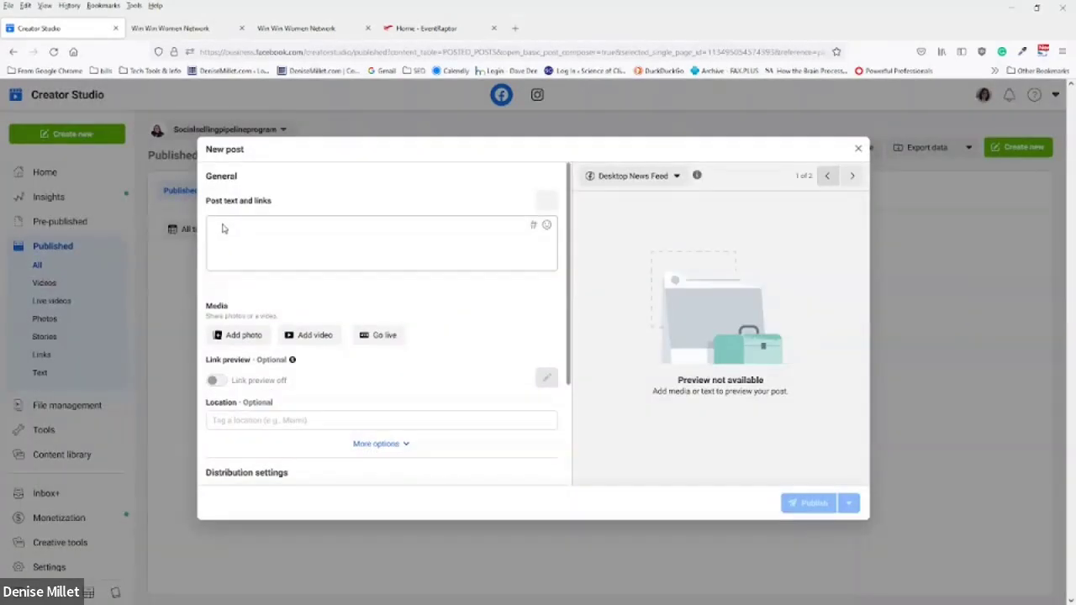
Step: Enter the website link mmediagroupllc.com as the text of the new post
{"action": "left_click", "coordinate": [236, 335]}
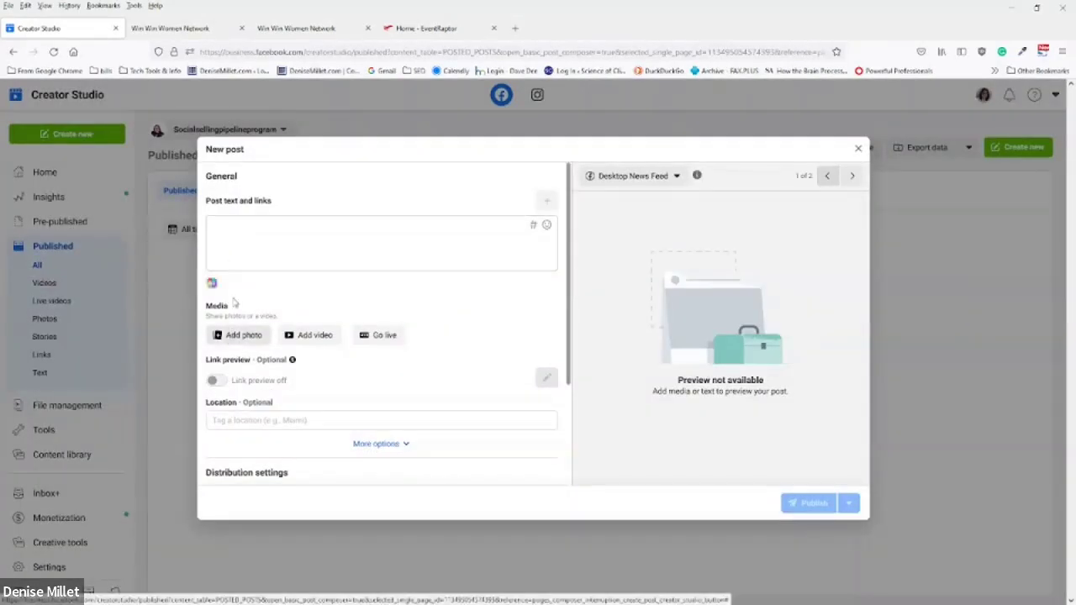
{"action": "left_click", "coordinate": [220, 225]}
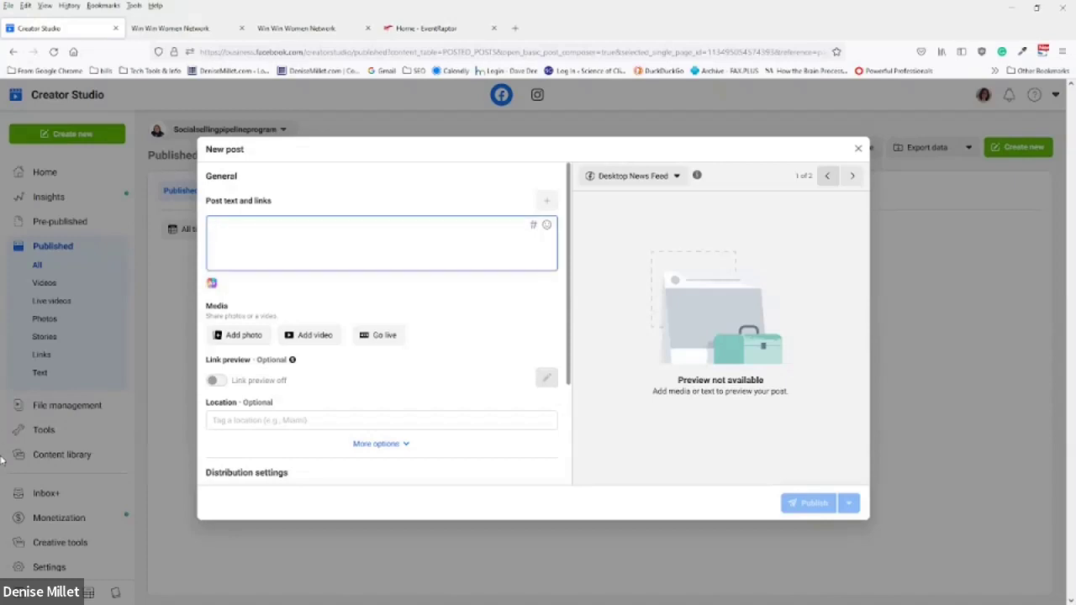
{"action": "type", "text": "mmed"}
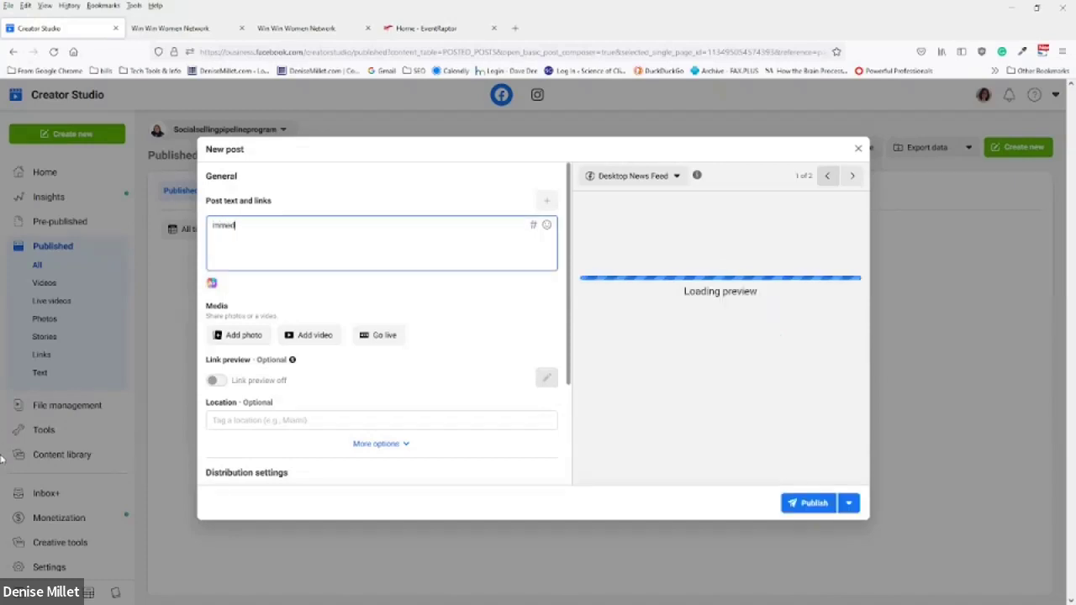
{"action": "type", "text": "iagroupllc.com"}
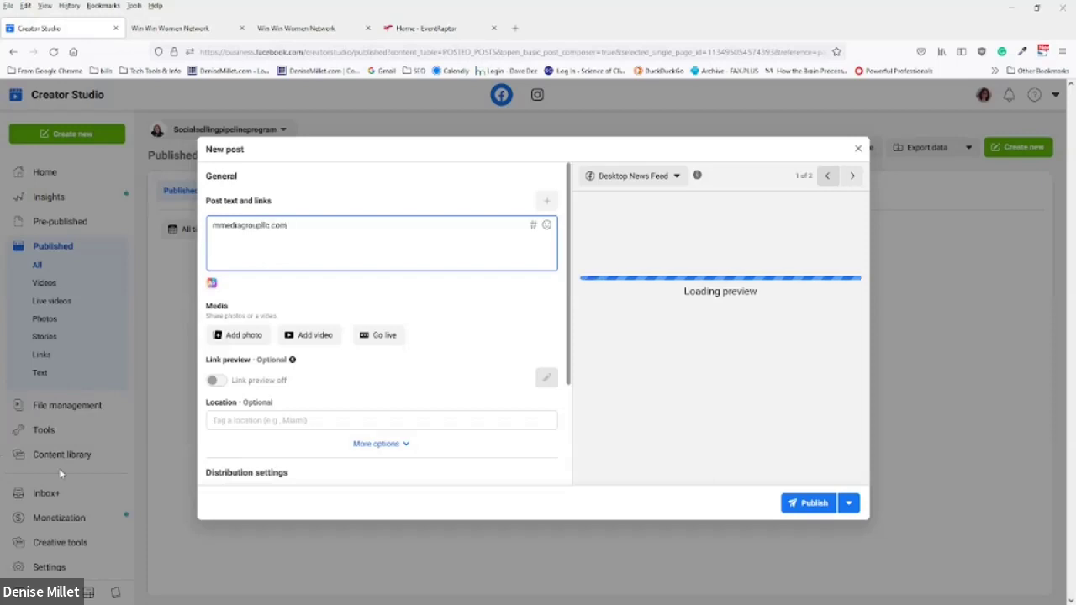
{"action": "key", "text": "Return"}
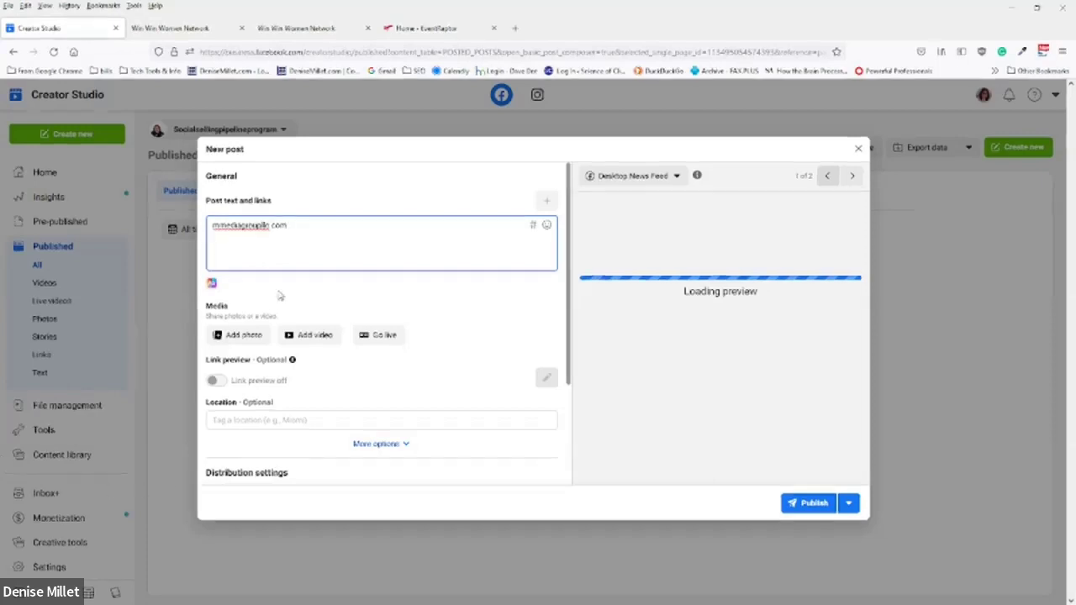
{"action": "key", "text": "BackSpace"}
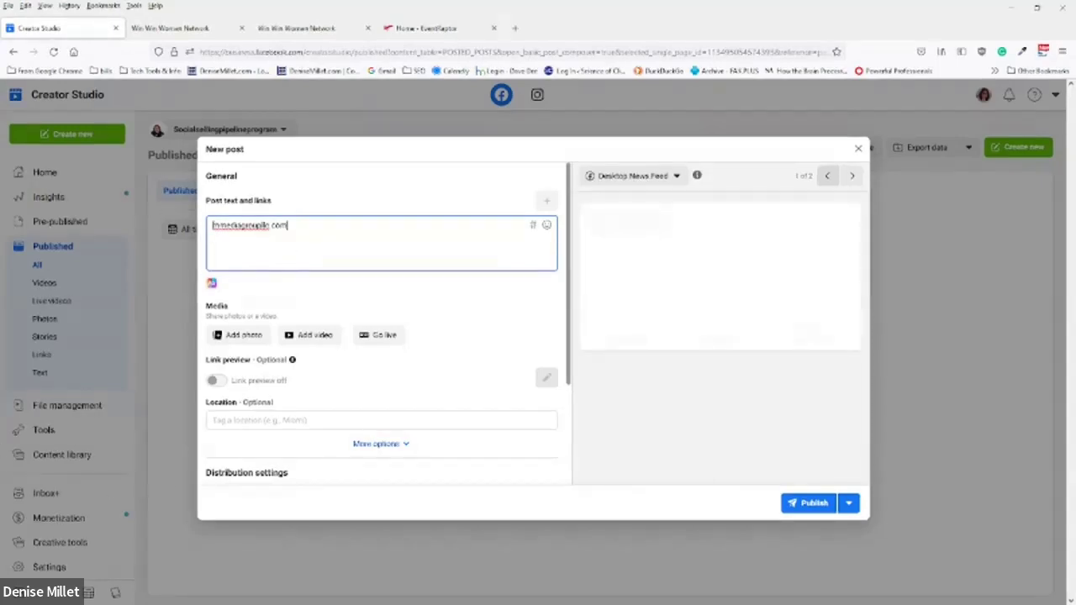
{"action": "left_click", "coordinate": [214, 226]}
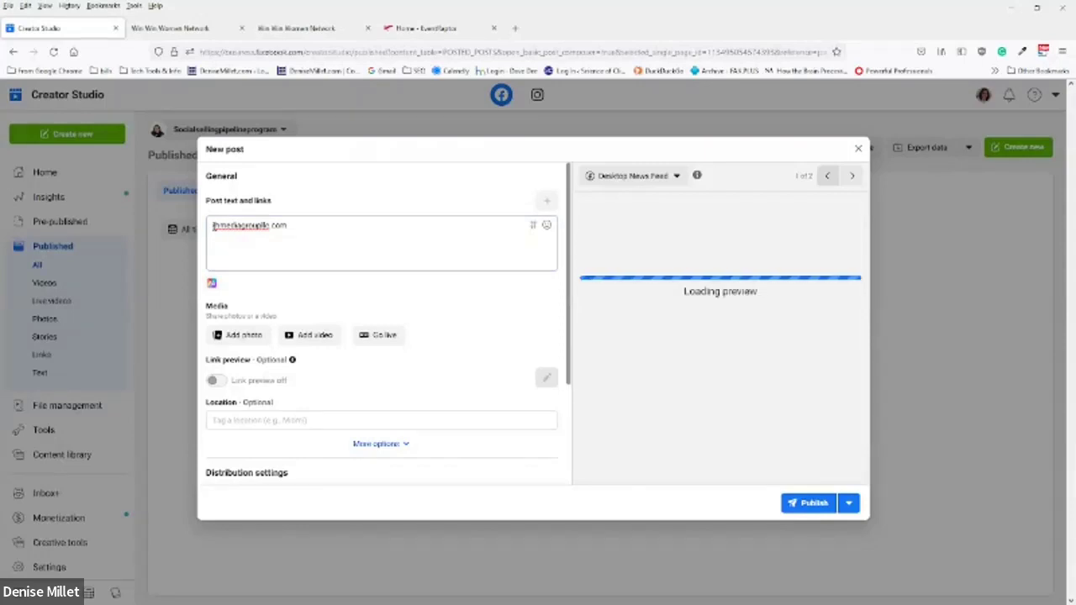
{"action": "left_click", "coordinate": [214, 226]}
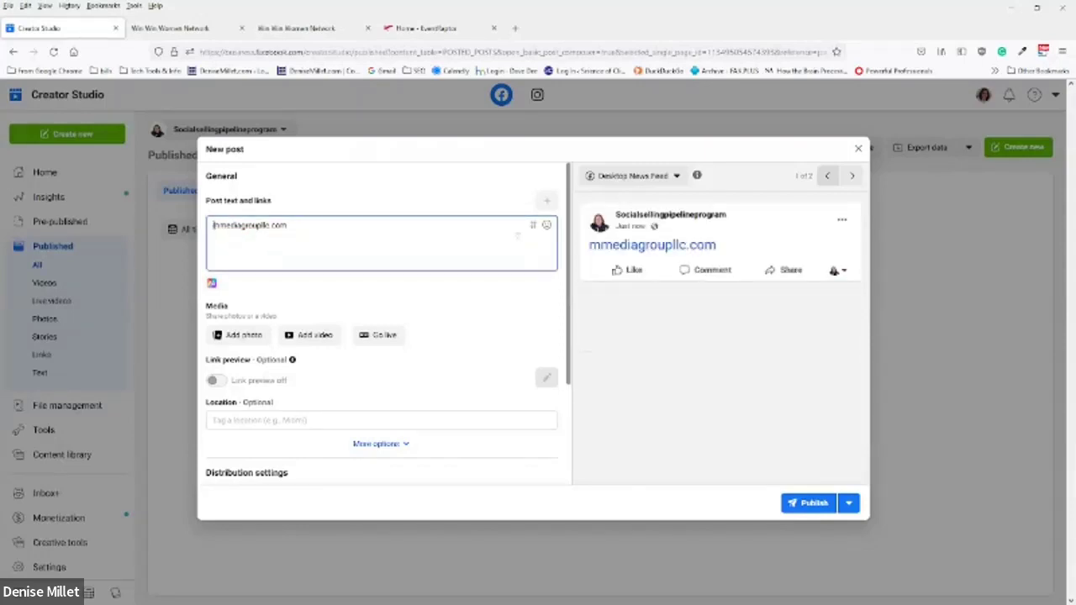
{"action": "type", "text": "www."}
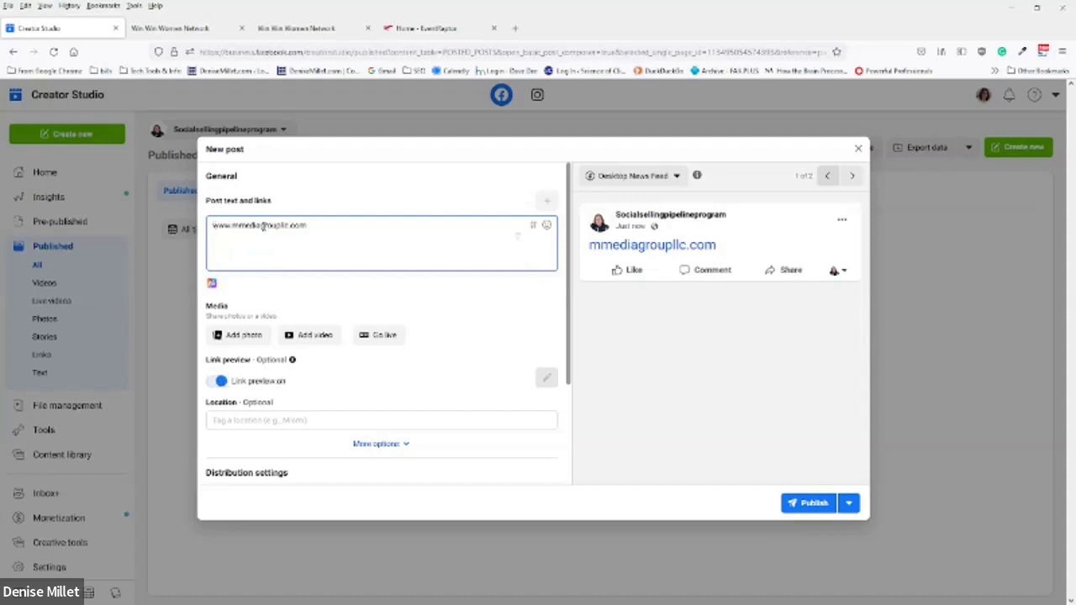
{"action": "left_click", "coordinate": [311, 225]}
{"action": "key", "text": "Return"}
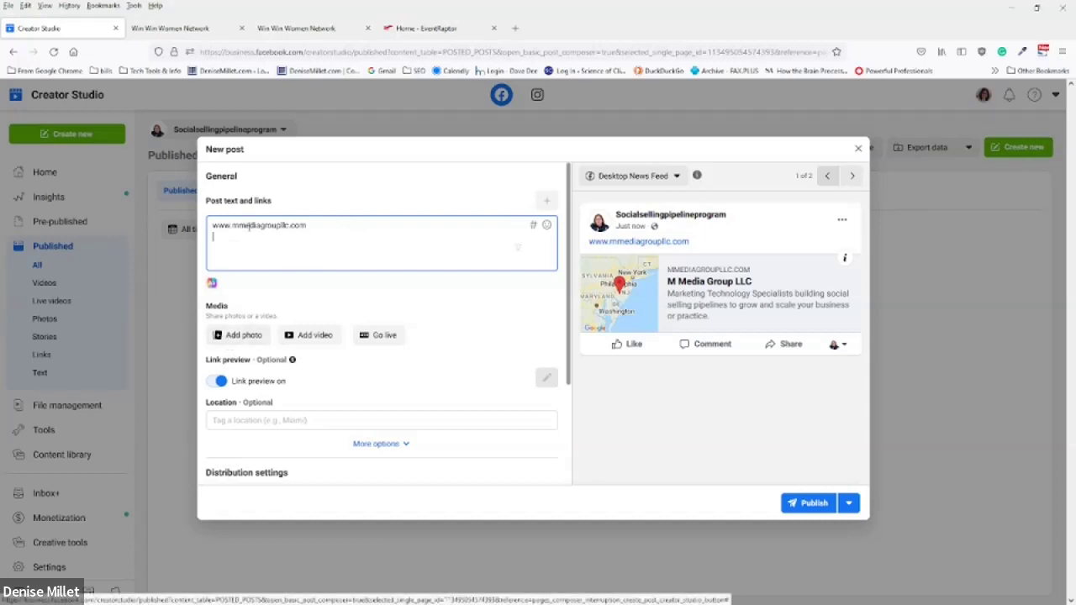
{"action": "left_click", "coordinate": [239, 334]}
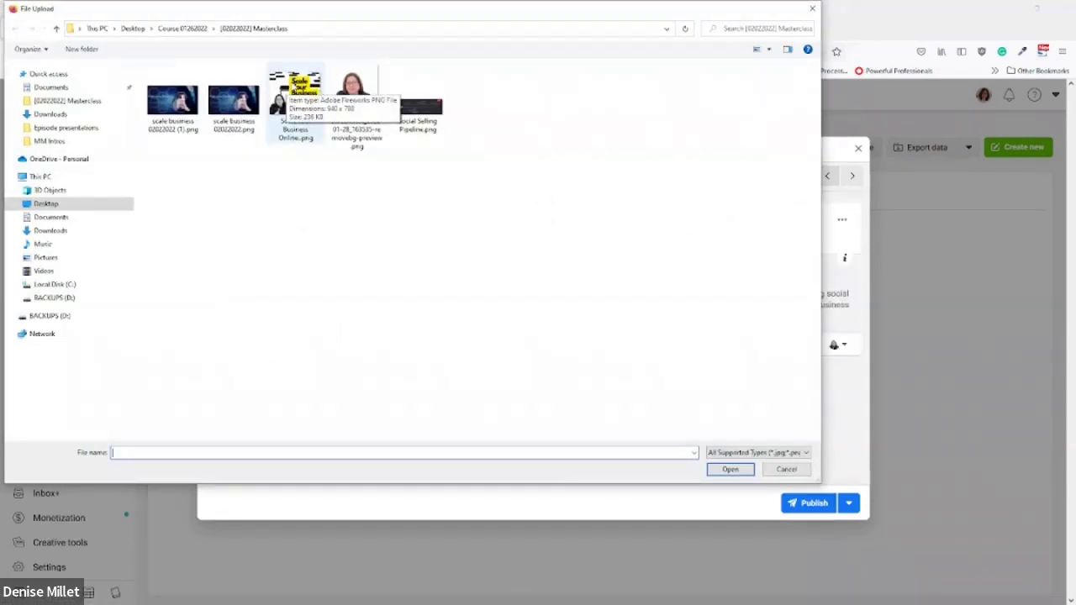
{"action": "double_click", "coordinate": [293, 89]}
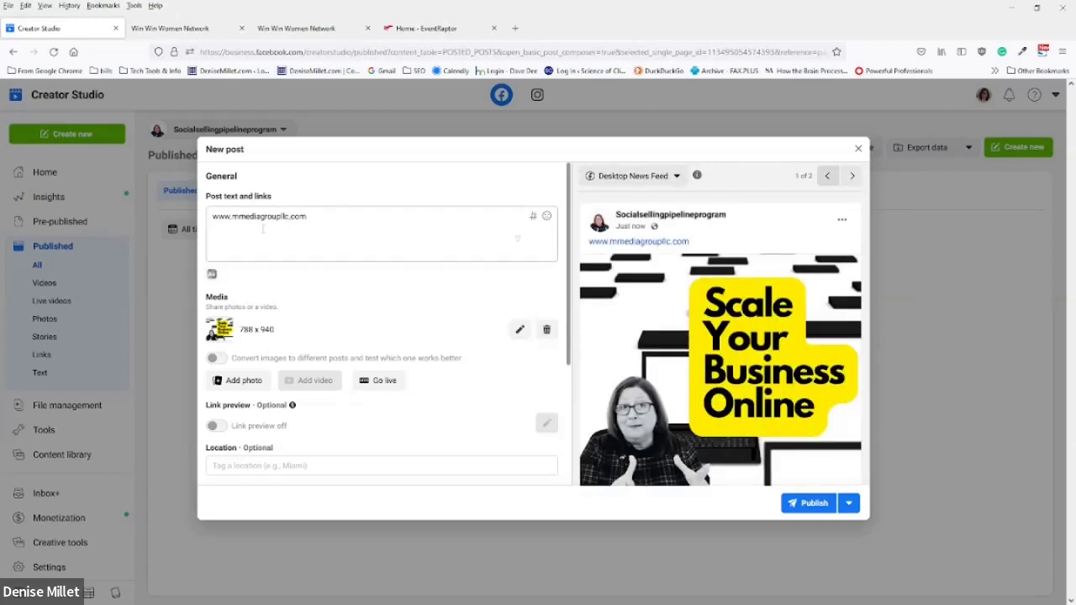
Step: Insert "Do you want to scale your business using online strategies? I am holding a masterclass wedsnesday." above the link in the post
{"action": "left_click", "coordinate": [213, 218]}
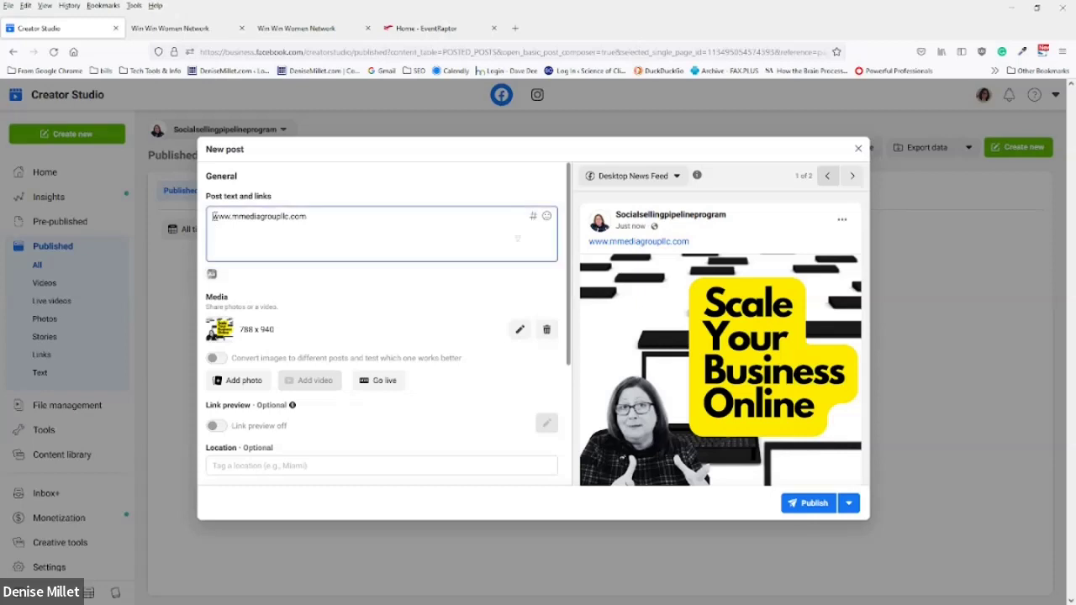
{"action": "key", "text": "Return"}
{"action": "key", "text": "Return"}
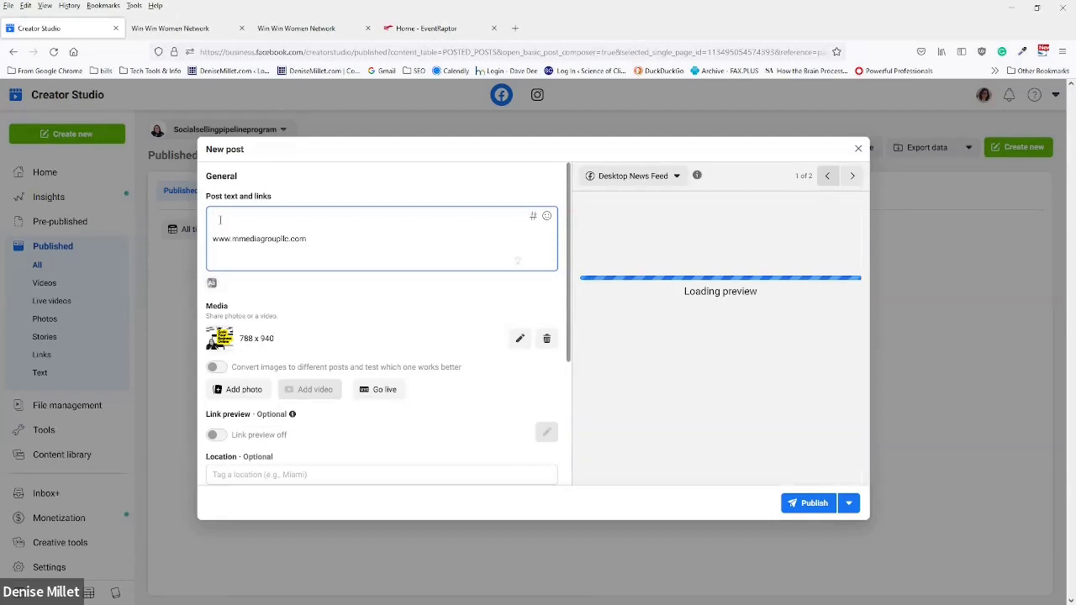
{"action": "type", "text": "Do"}
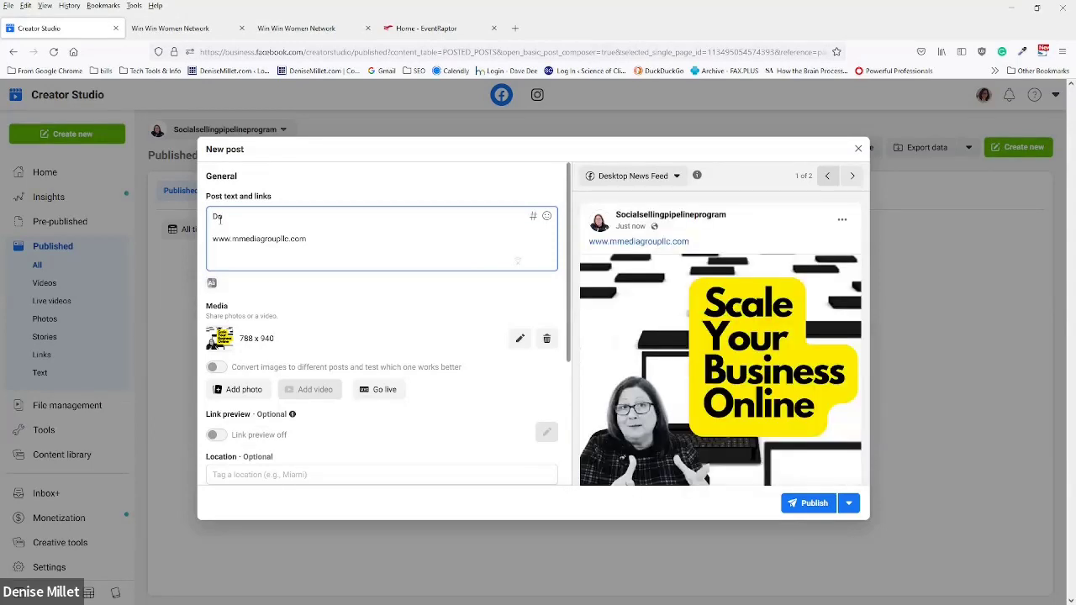
{"action": "type", "text": " you want to scale your business using online strategies?"}
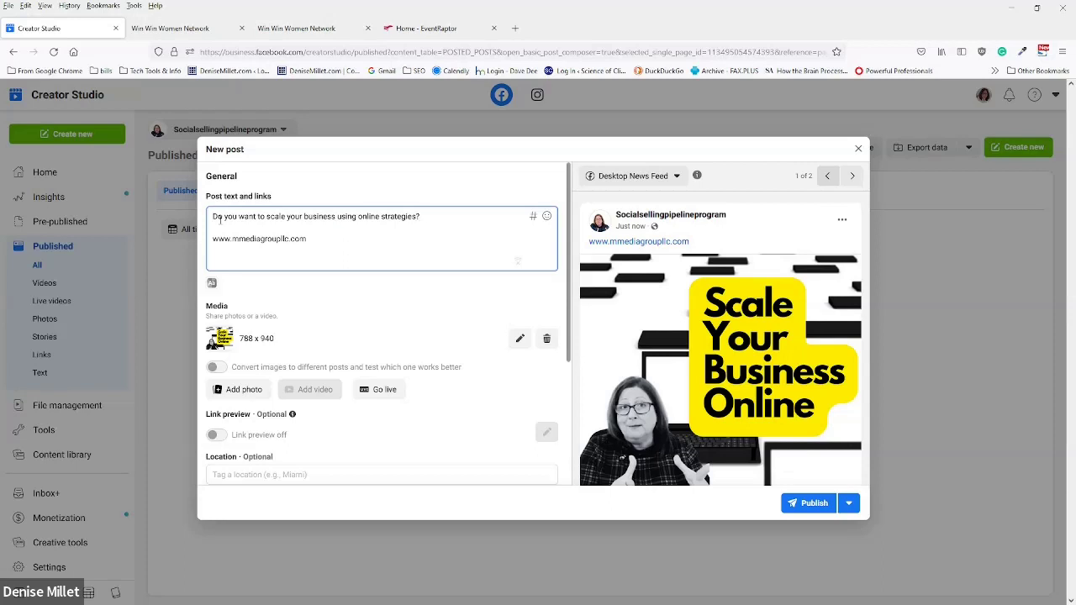
{"action": "type", "text": "m holding a masterclass"}
{"action": "type", "text": "wedsnesday."}
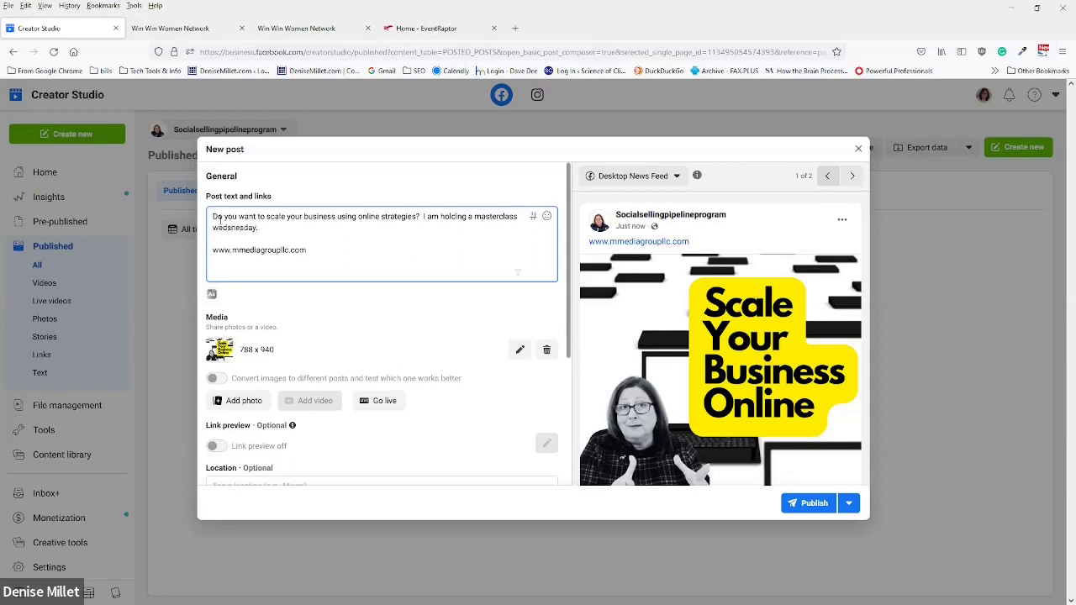
{"action": "type", "text": "  S"}
{"action": "type", "text": "ave your seat here:"}
{"action": "key", "text": "BackSpace"}
{"action": "key", "text": "BackSpace"}
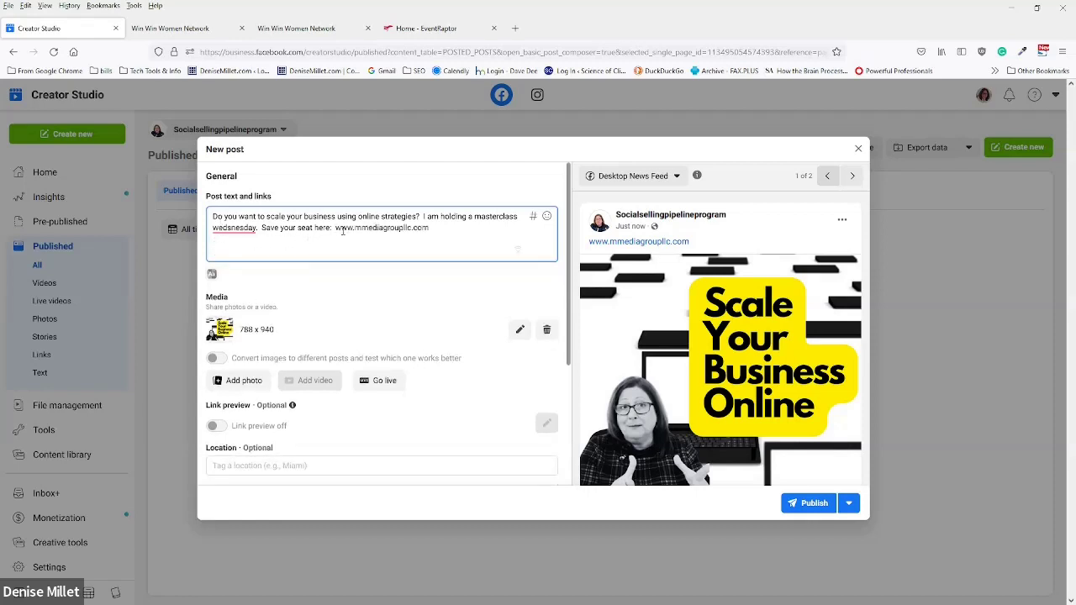
{"action": "type", "text": "htt"}
{"action": "key", "text": "BackSpace"}
{"action": "key", "text": "BackSpace"}
{"action": "type", "text": "ttps://"}
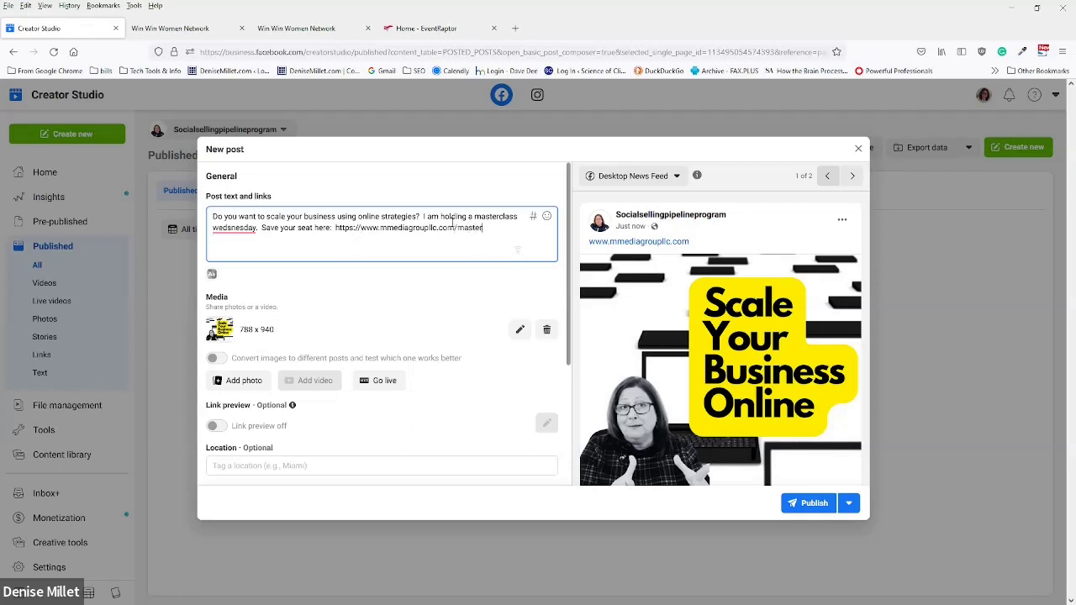
{"action": "type", "text": "/masterclass"}
Step: Search the hashtags for "onlinee" and add #onlineevent, #onlineearning and #onlineentrepreneur to the post
{"action": "left_click", "coordinate": [532, 217]}
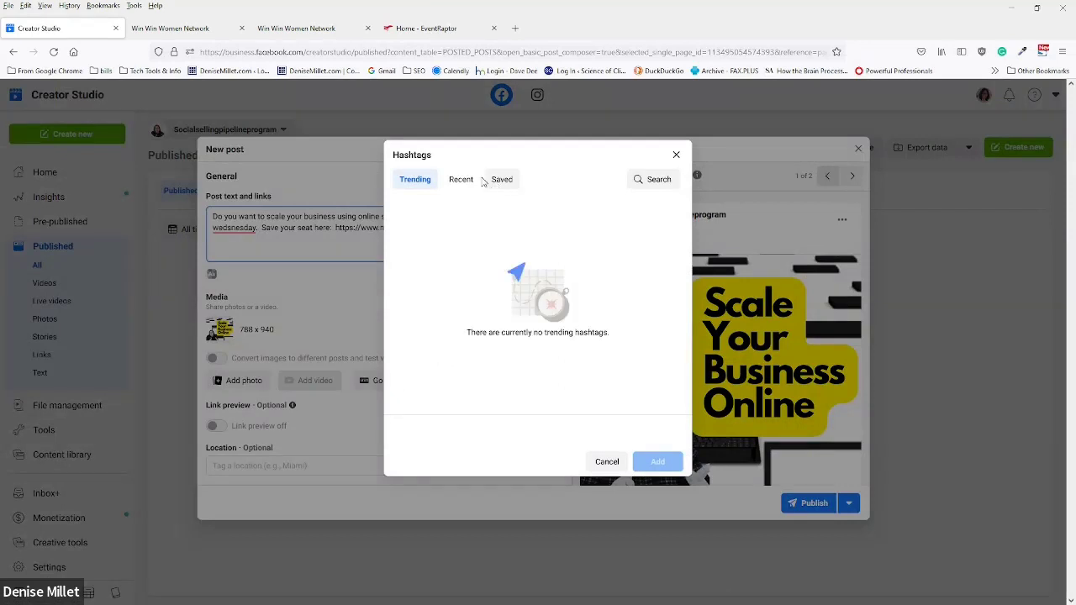
{"action": "left_click", "coordinate": [652, 178]}
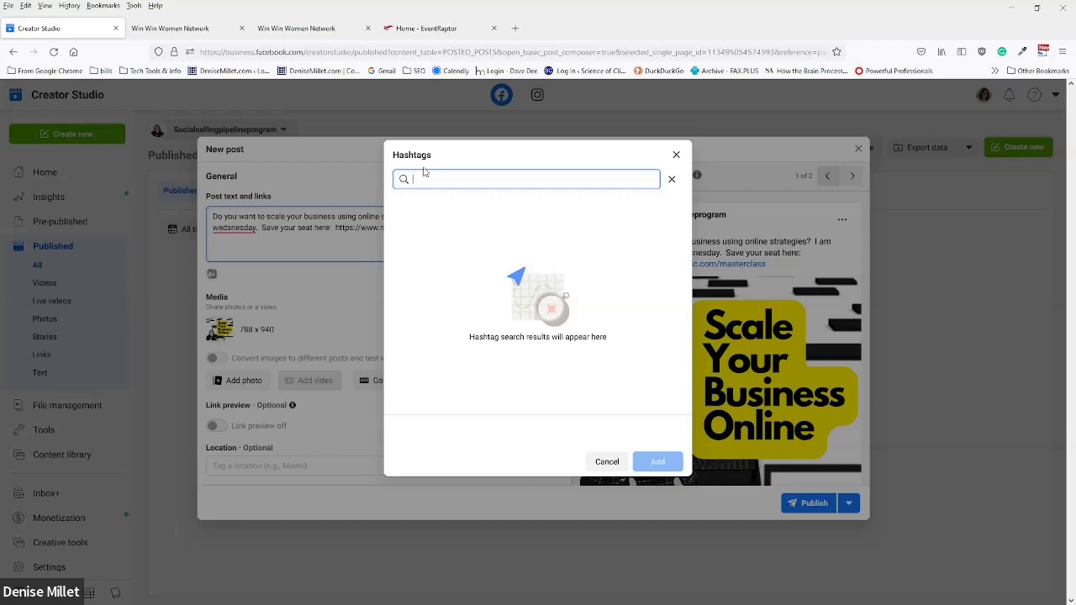
{"action": "type", "text": "onl"}
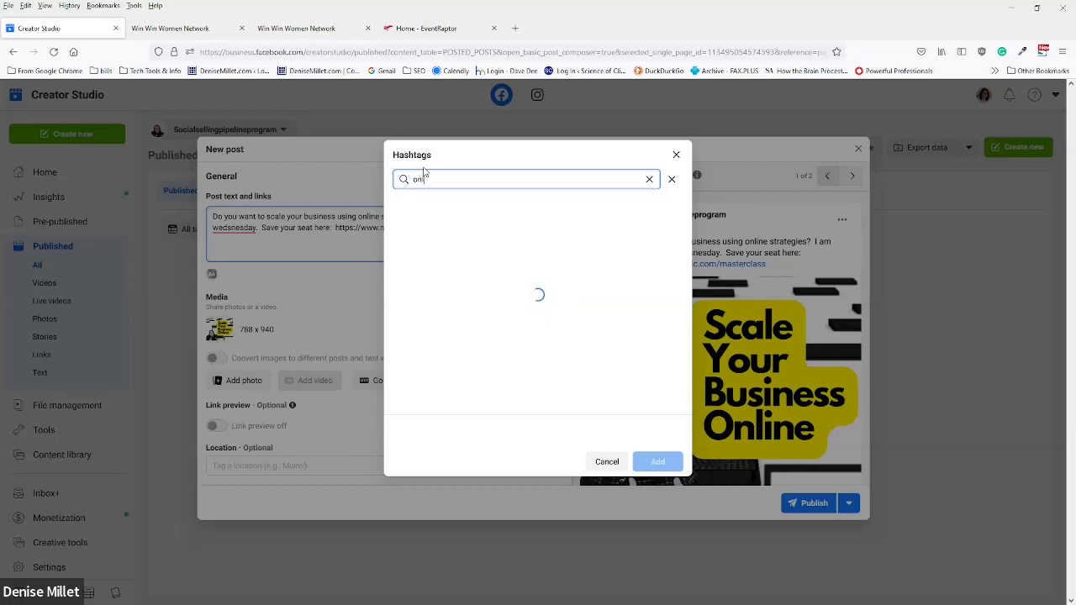
{"action": "type", "text": "inee"}
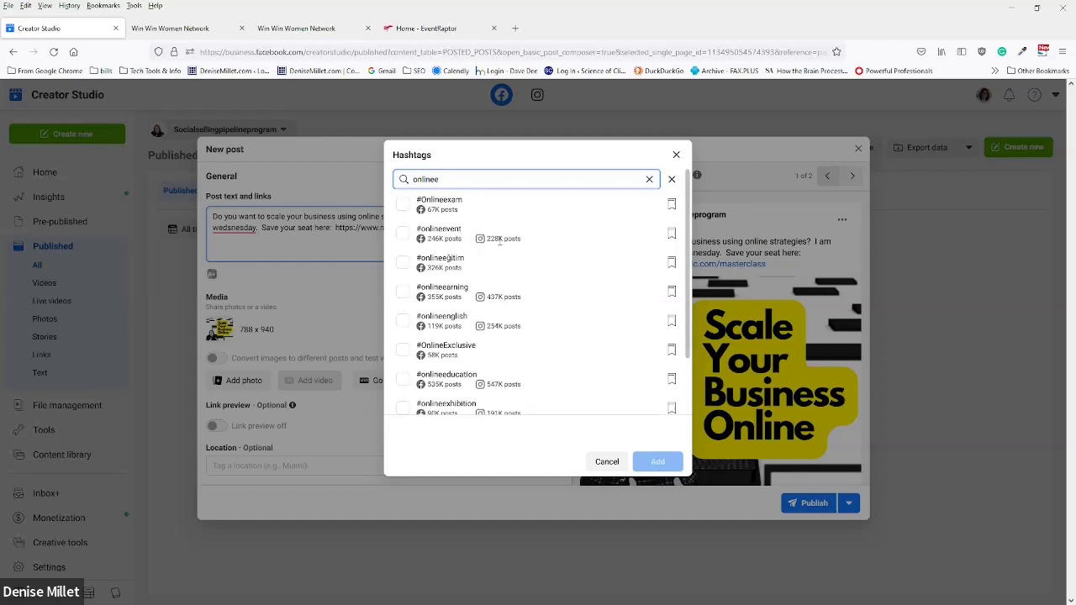
{"action": "left_click", "coordinate": [403, 233]}
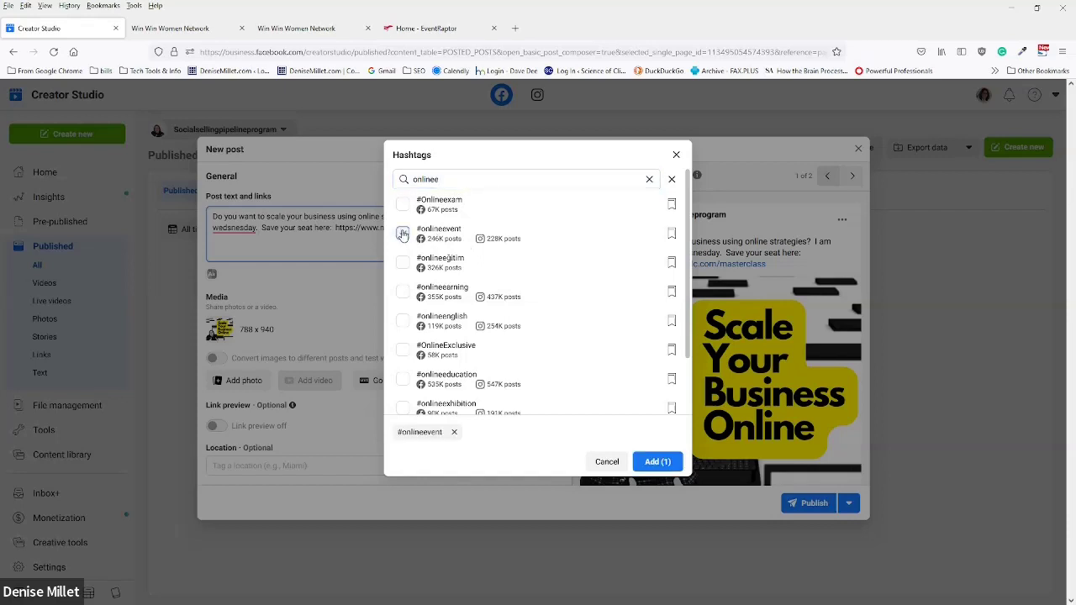
{"action": "left_click", "coordinate": [402, 292]}
{"action": "scroll", "coordinate": [412, 341], "scroll_direction": "down", "scroll_amount": 1}
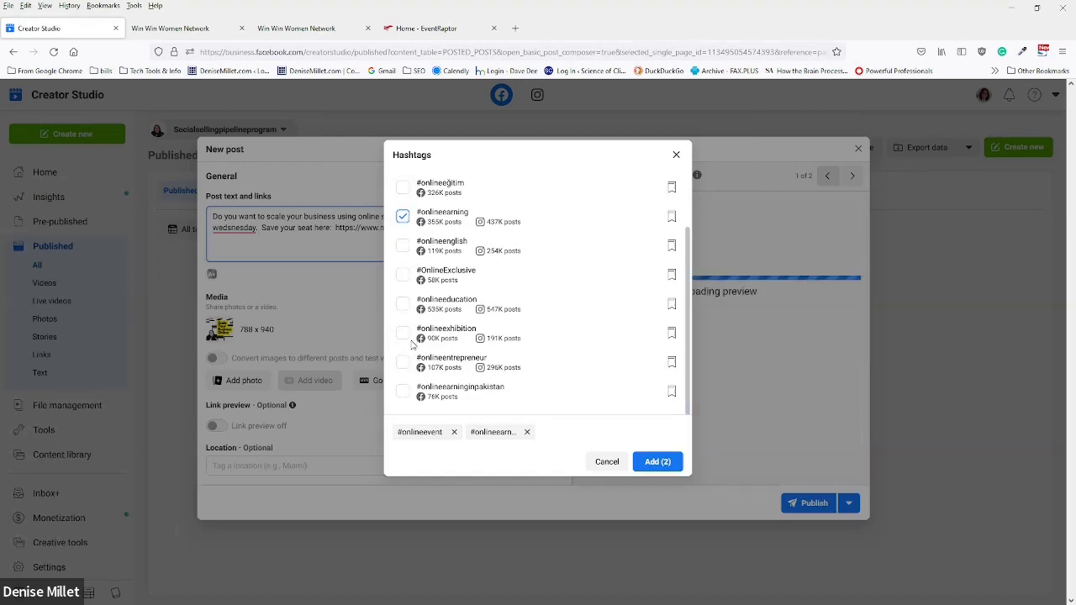
{"action": "left_click", "coordinate": [402, 362]}
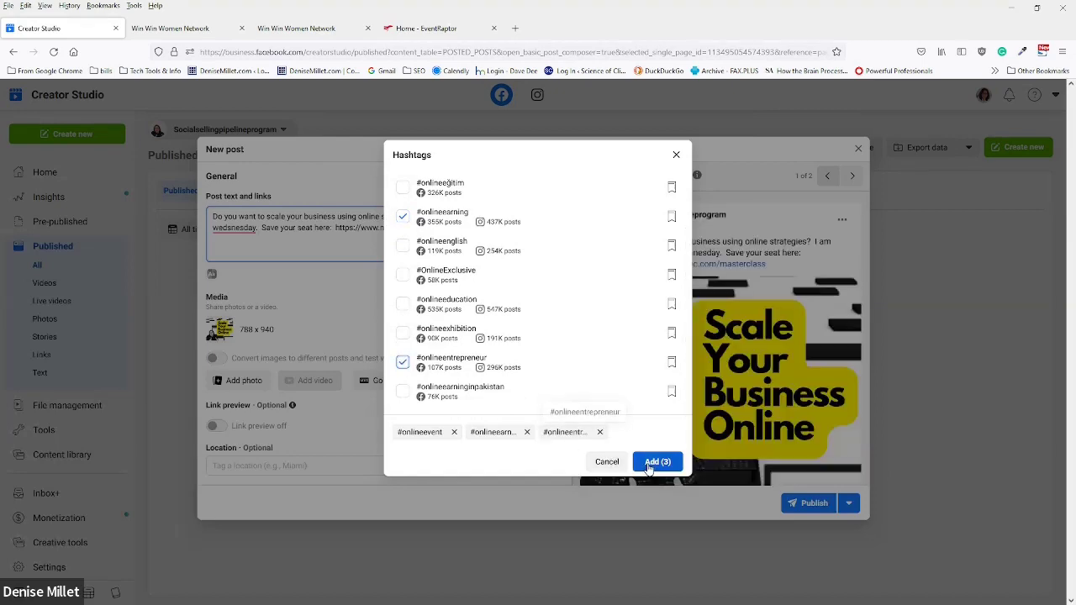
{"action": "left_click", "coordinate": [648, 461]}
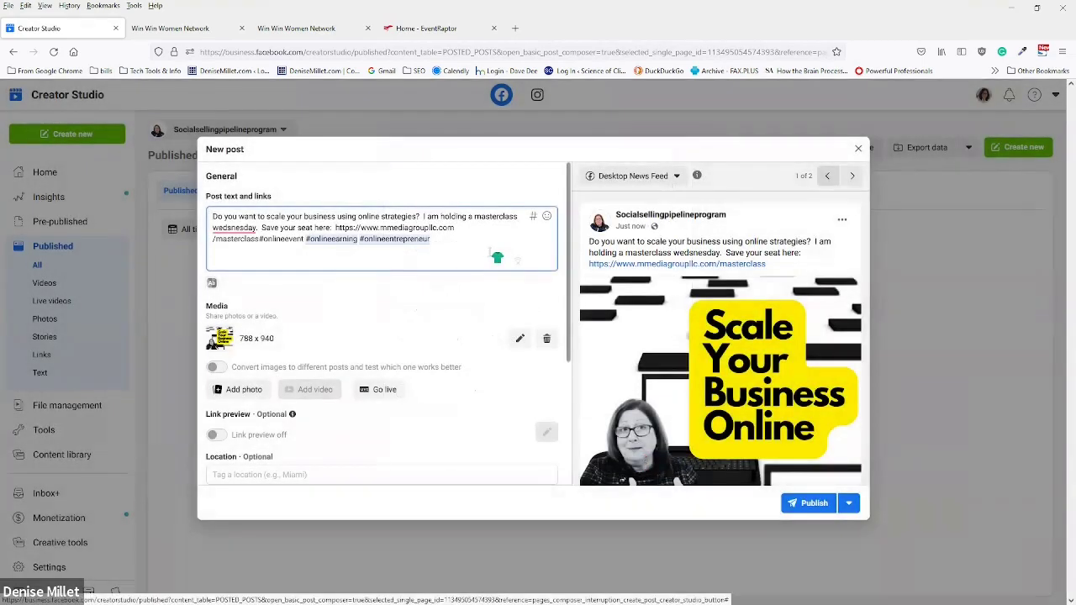
Step: Append a fourth hashtag to the post text, made of "coffeewith" and the host's first name
{"action": "type", "text": "#"}
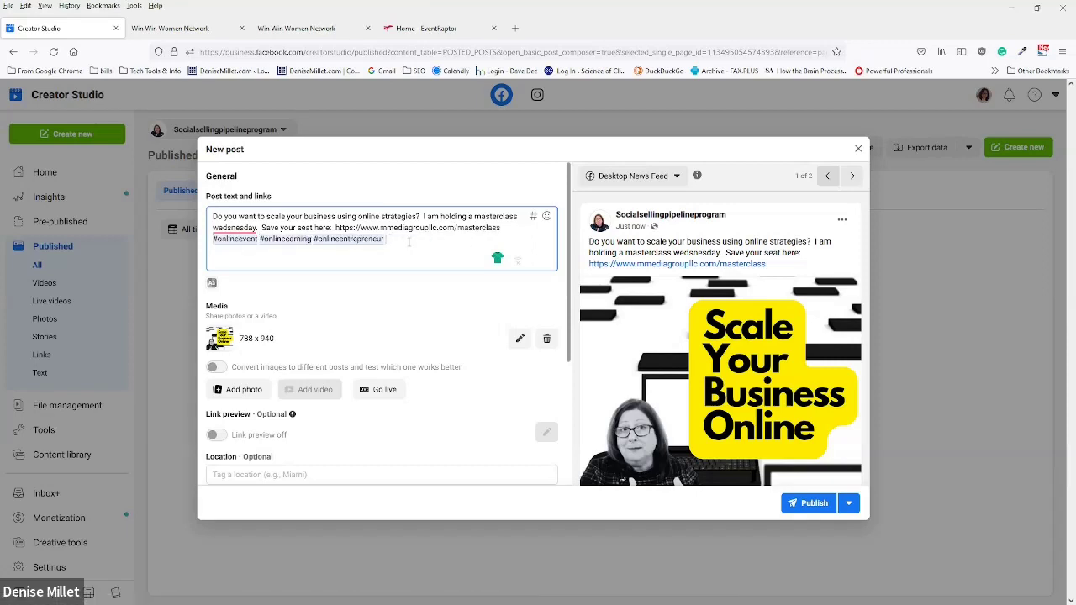
{"action": "type", "text": "coff"}
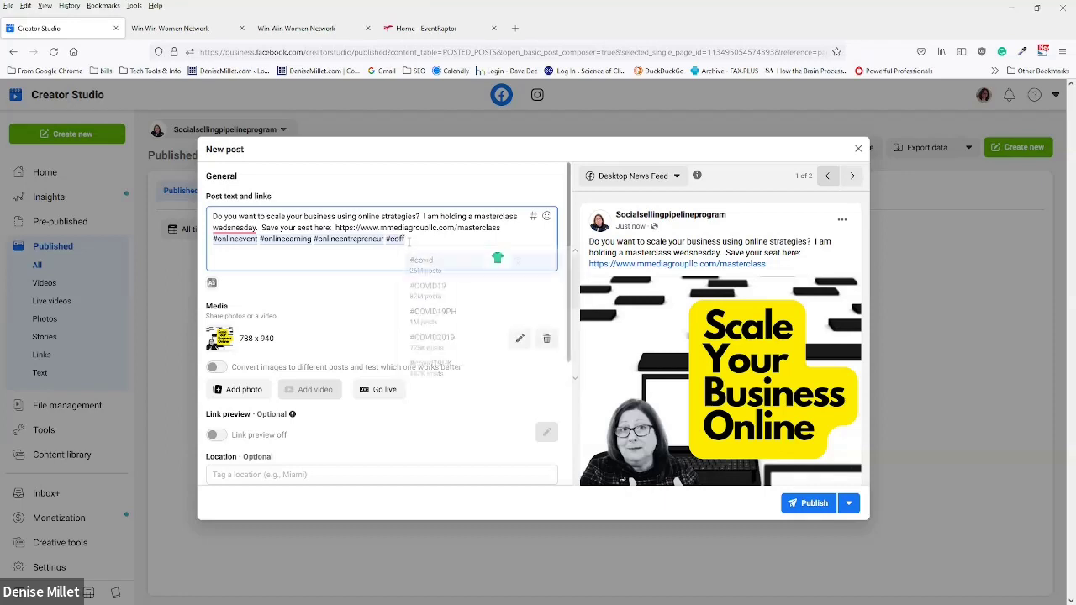
{"action": "type", "text": "eewithdenise"}
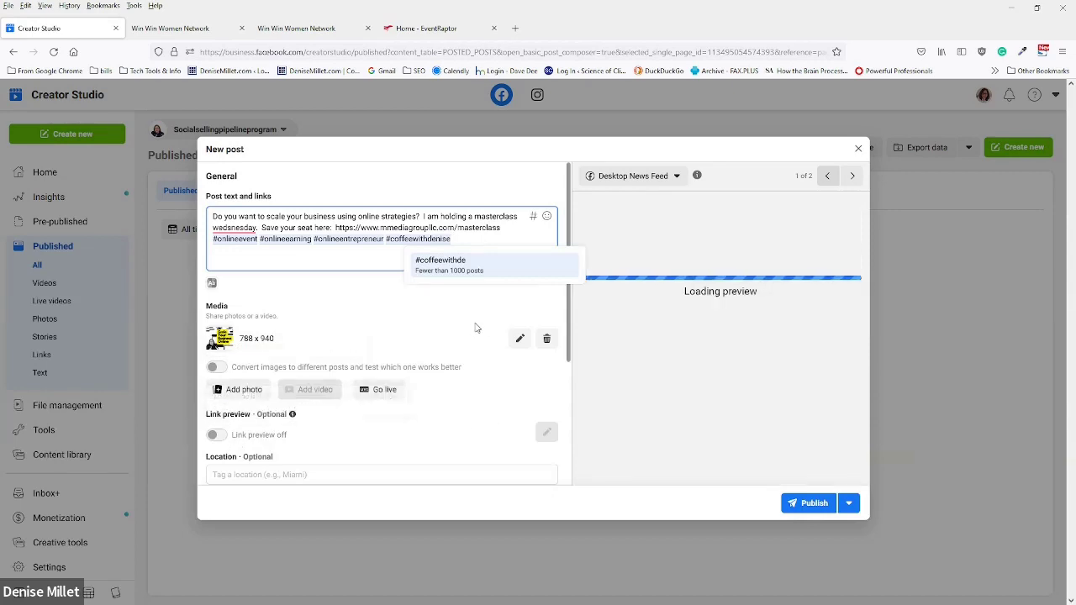
Step: Schedule the post for Feb 1, 2022 at 9:00 AM instead of publishing it immediately
{"action": "scroll", "coordinate": [379, 412], "scroll_direction": "down", "scroll_amount": 5}
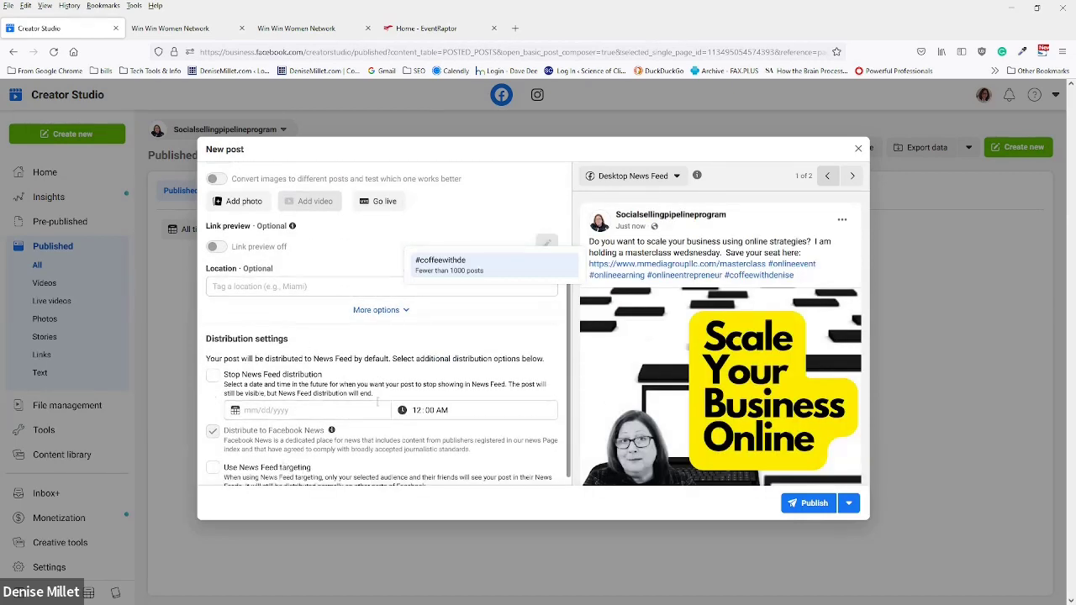
{"action": "scroll", "coordinate": [270, 448], "scroll_direction": "down", "scroll_amount": 1}
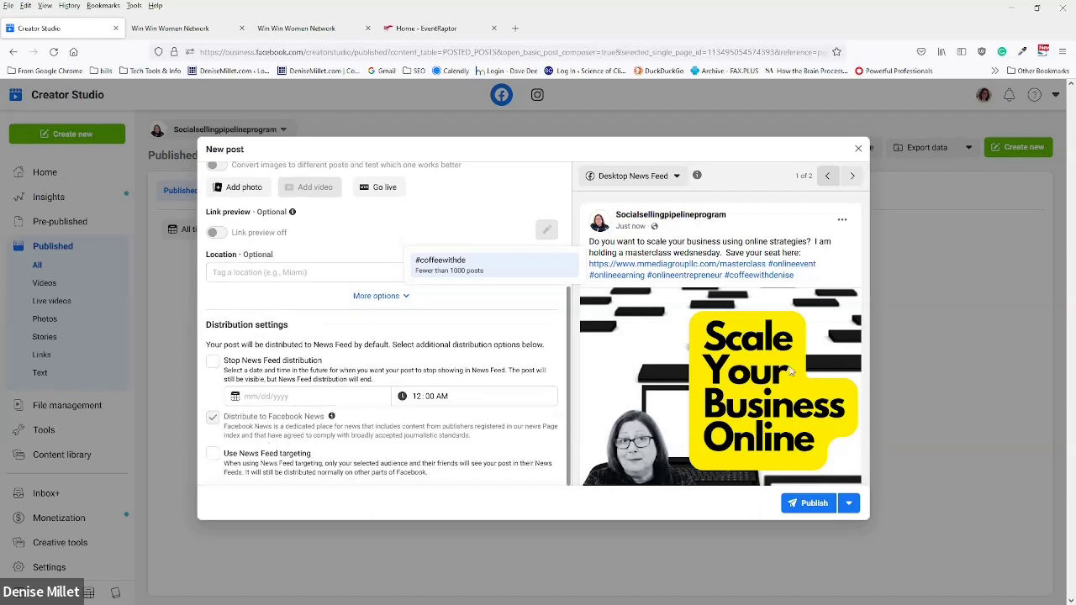
{"action": "left_click", "coordinate": [850, 503]}
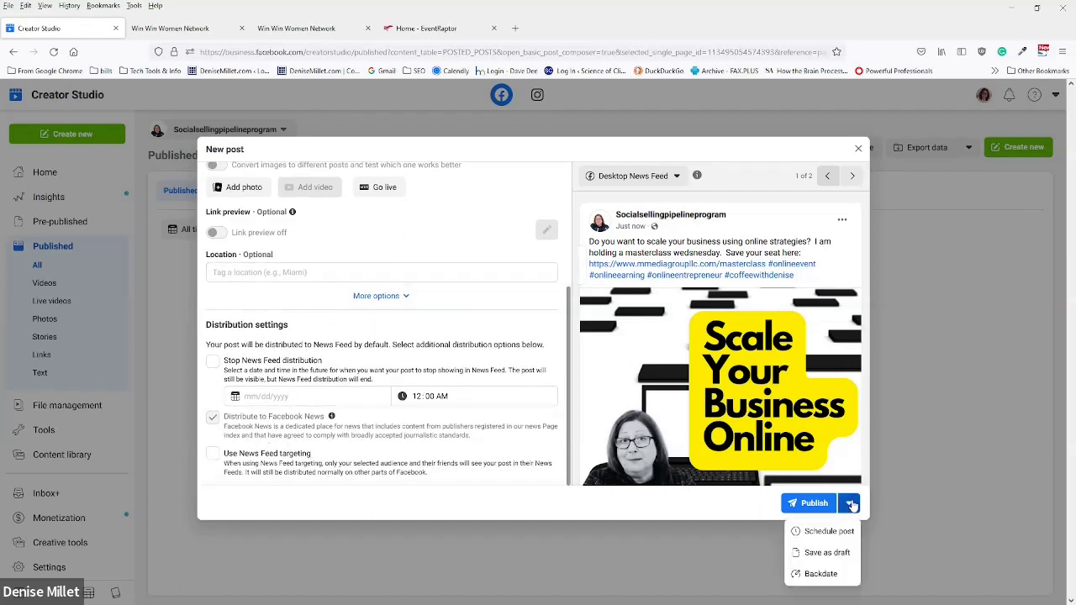
{"action": "left_click", "coordinate": [821, 531]}
{"action": "left_click", "coordinate": [505, 258]}
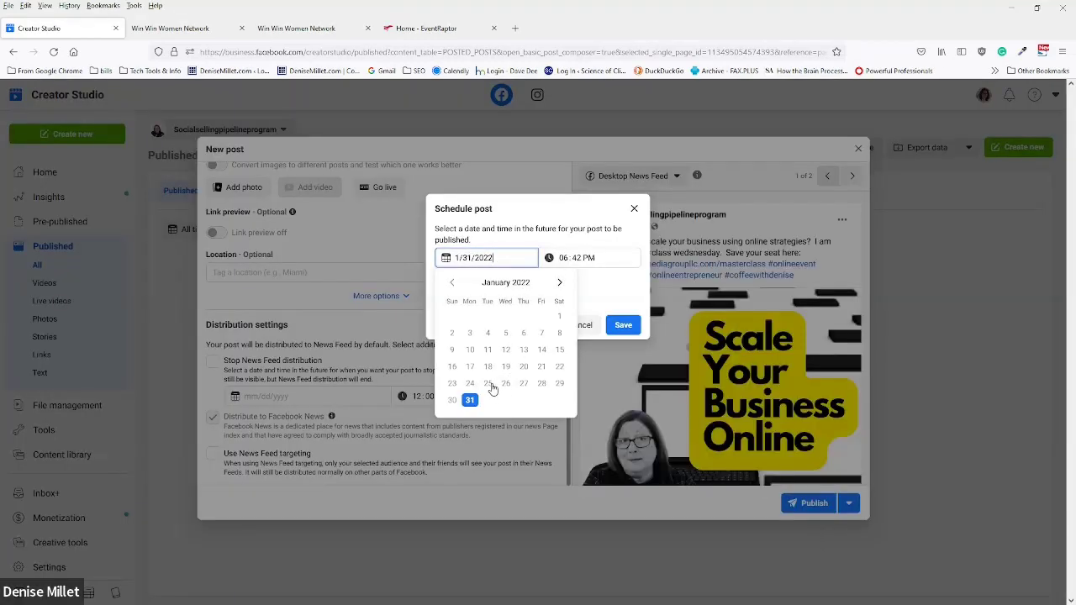
{"action": "left_click", "coordinate": [558, 282]}
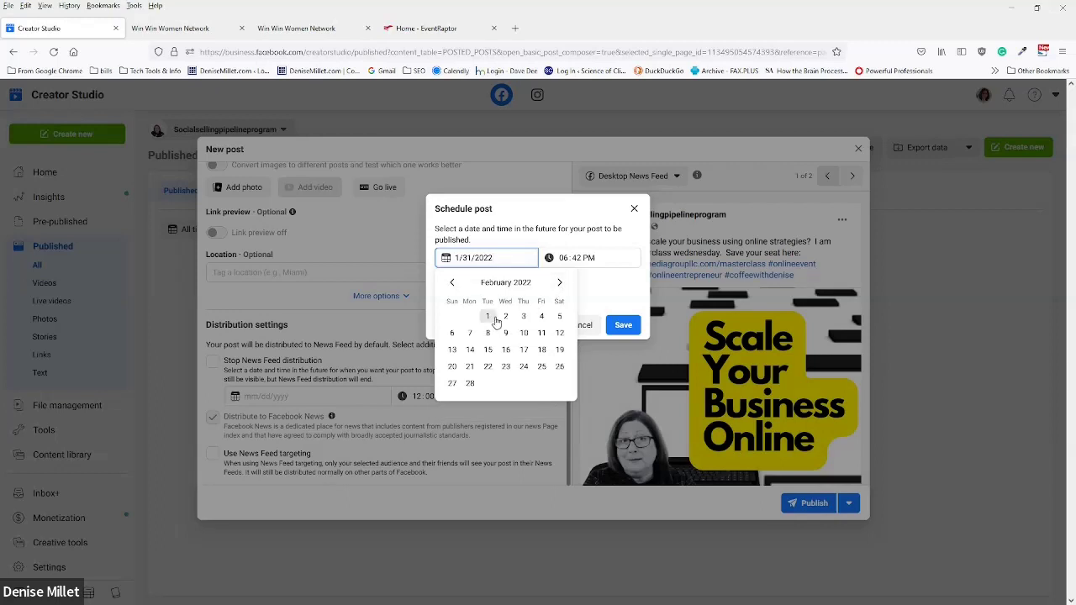
{"action": "left_click", "coordinate": [489, 316]}
{"action": "left_click", "coordinate": [564, 258]}
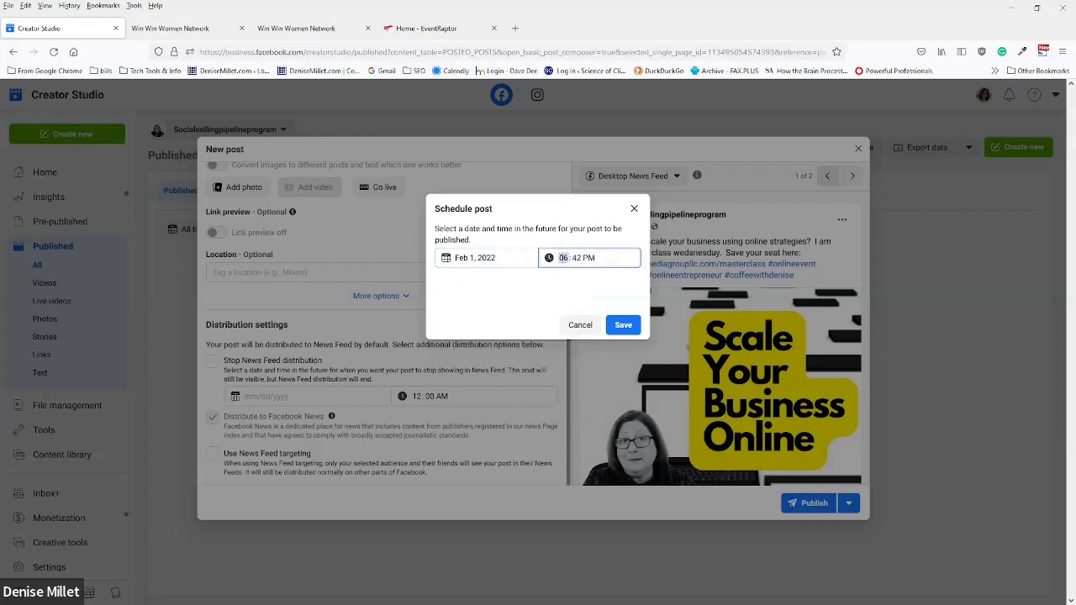
{"action": "left_click", "coordinate": [576, 258]}
{"action": "left_click", "coordinate": [592, 258]}
{"action": "left_click", "coordinate": [623, 325]}
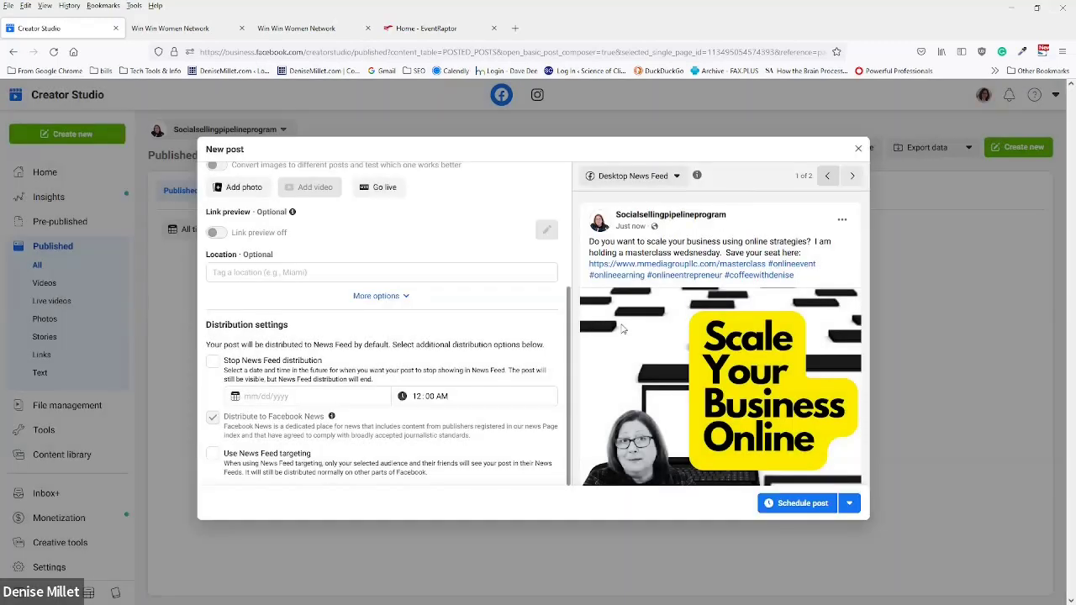
{"action": "left_click", "coordinate": [787, 504]}
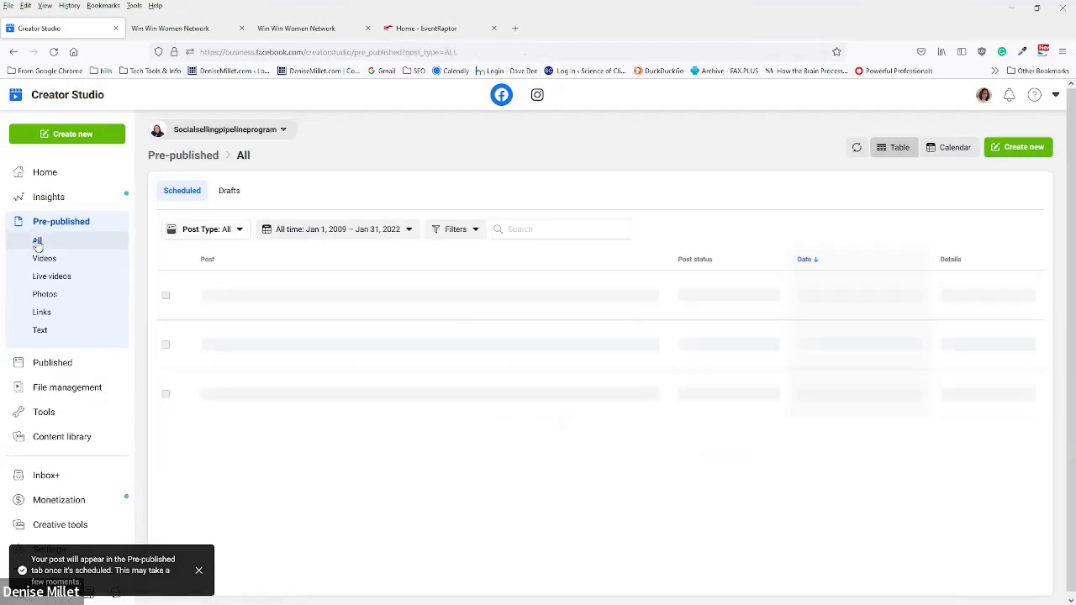
Step: Preview the scheduled masterclass post from the Page's list of pre-published posts
{"action": "mouse_move", "coordinate": [262, 294]}
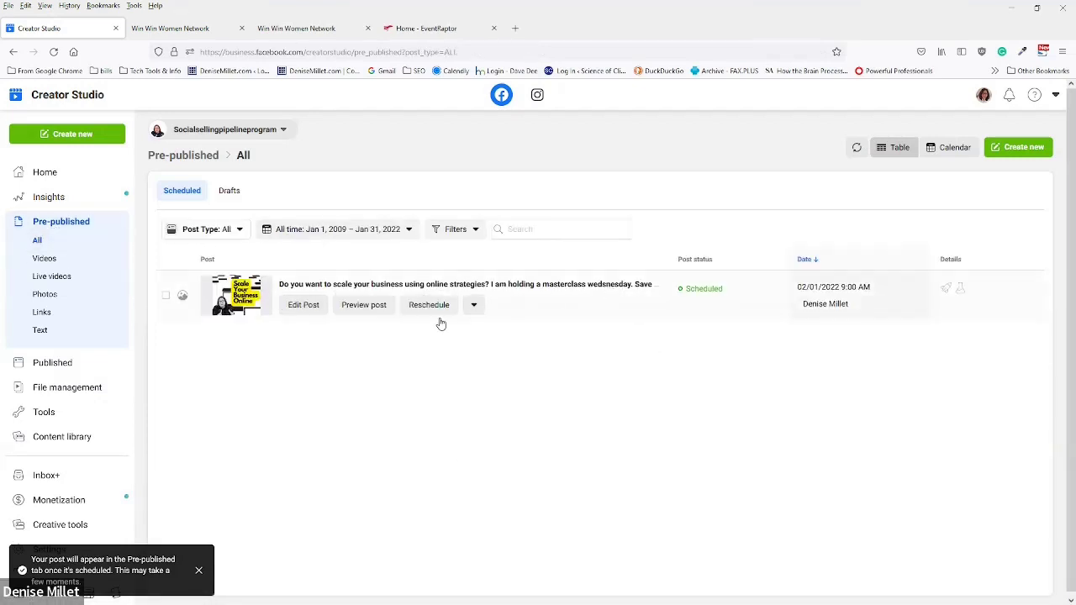
{"action": "left_click", "coordinate": [367, 306]}
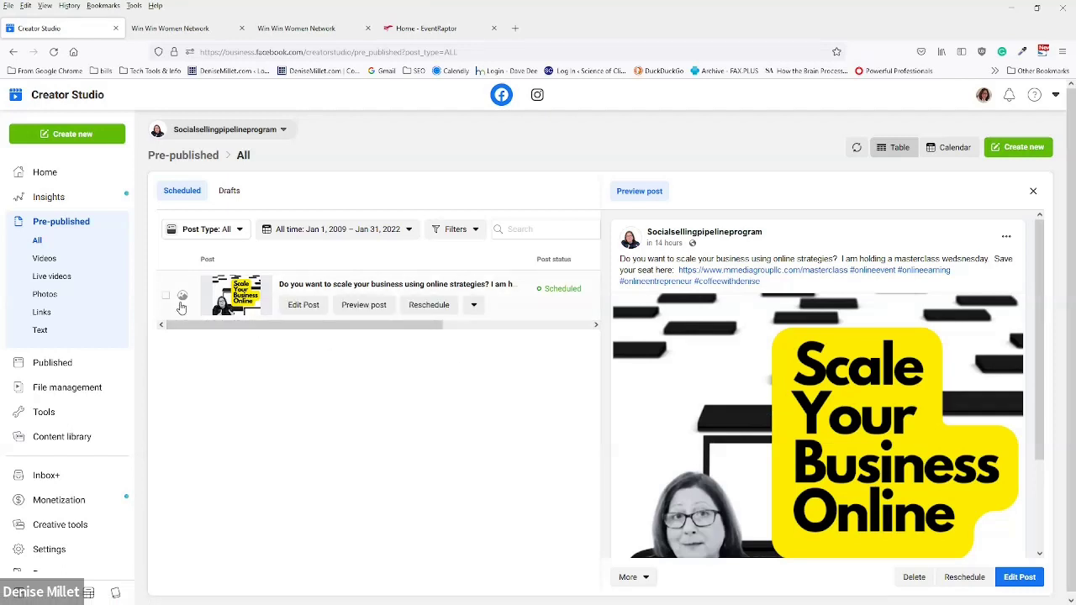
{"action": "left_click_drag", "start_coordinate": [295, 324], "coordinate": [228, 331]}
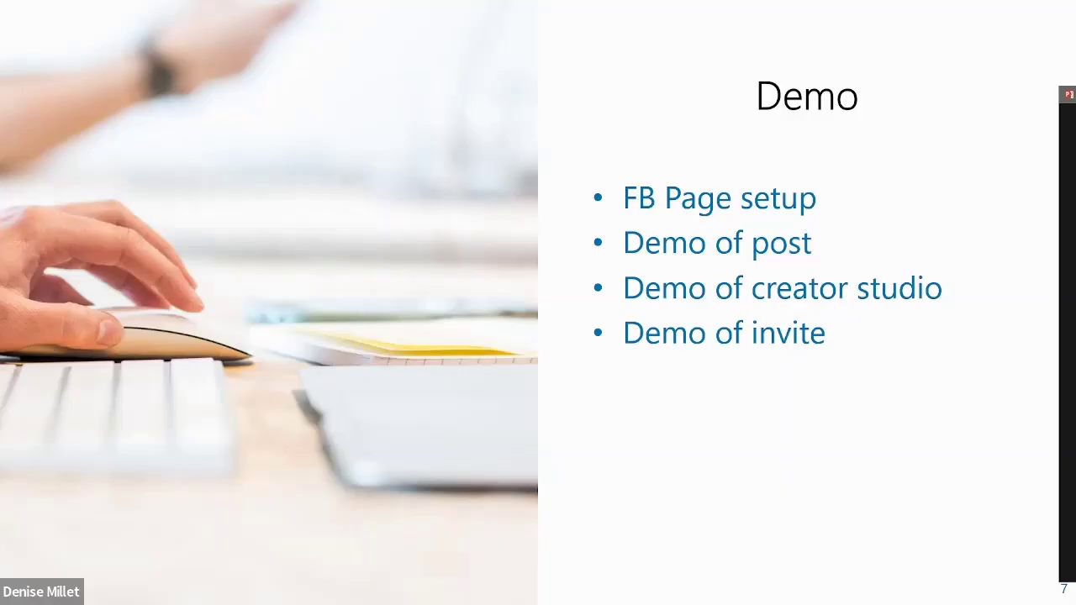
Step: Switch from the presentation to the browser and return from Creator Studio to the Socialsellingpipelineprogram Page's home view
{"action": "key", "text": "alt+Tab"}
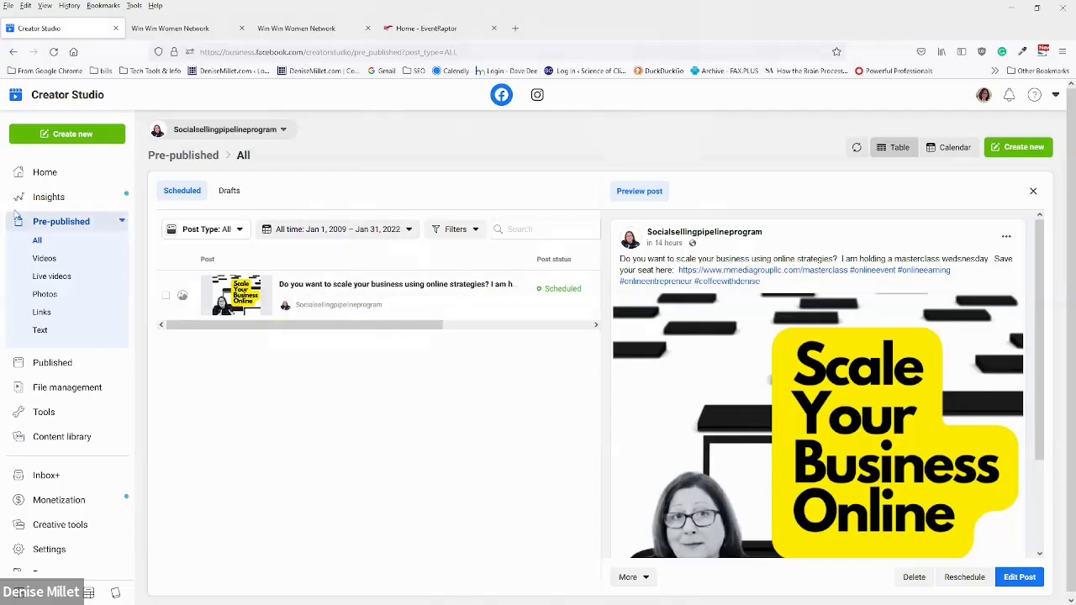
{"action": "left_click", "coordinate": [13, 53]}
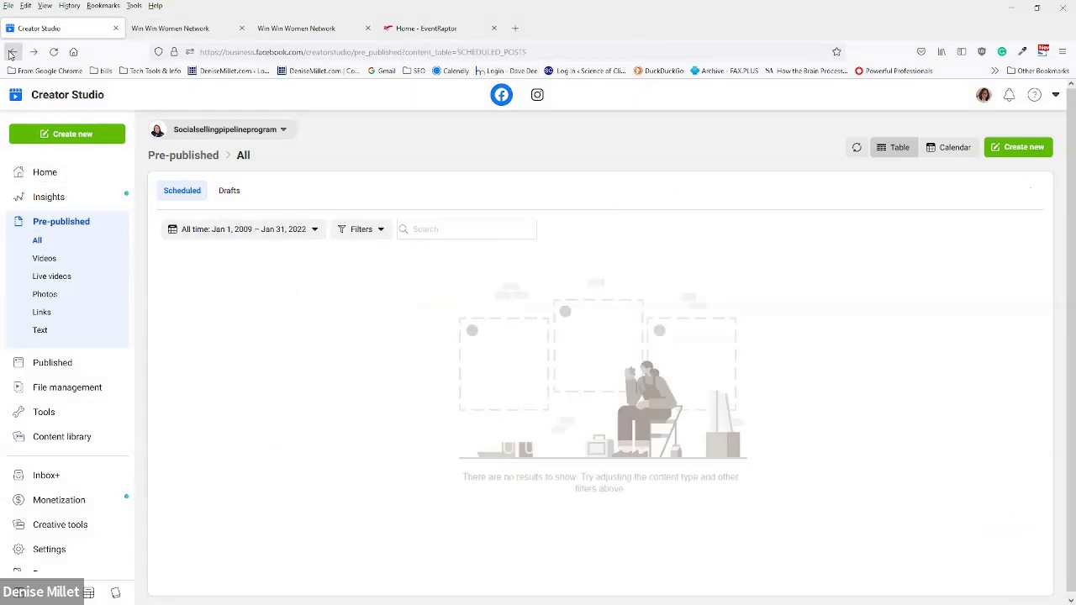
{"action": "left_click", "coordinate": [12, 52]}
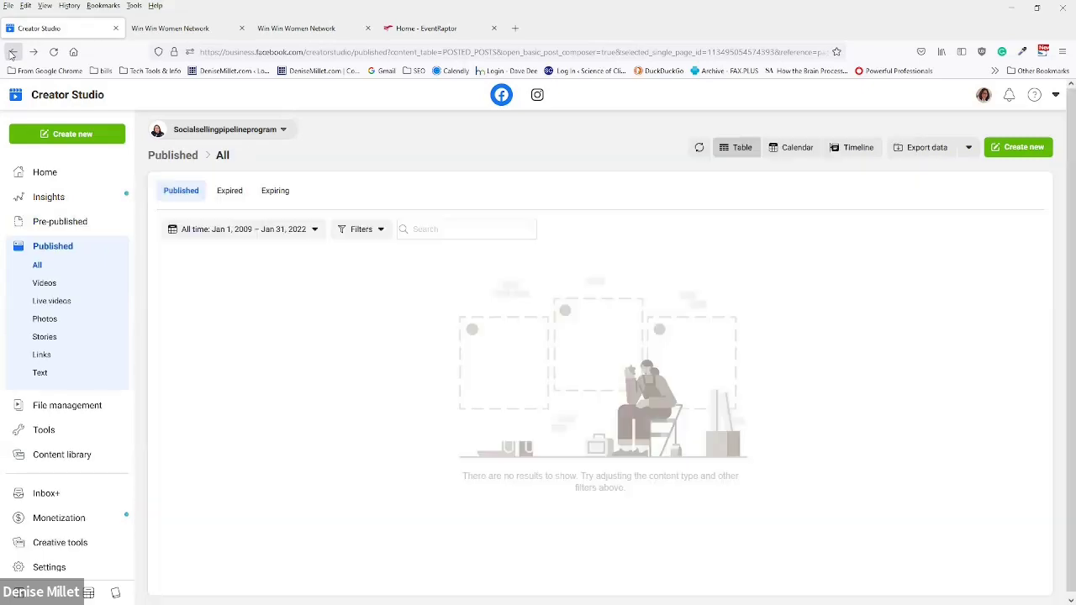
{"action": "left_click", "coordinate": [13, 52]}
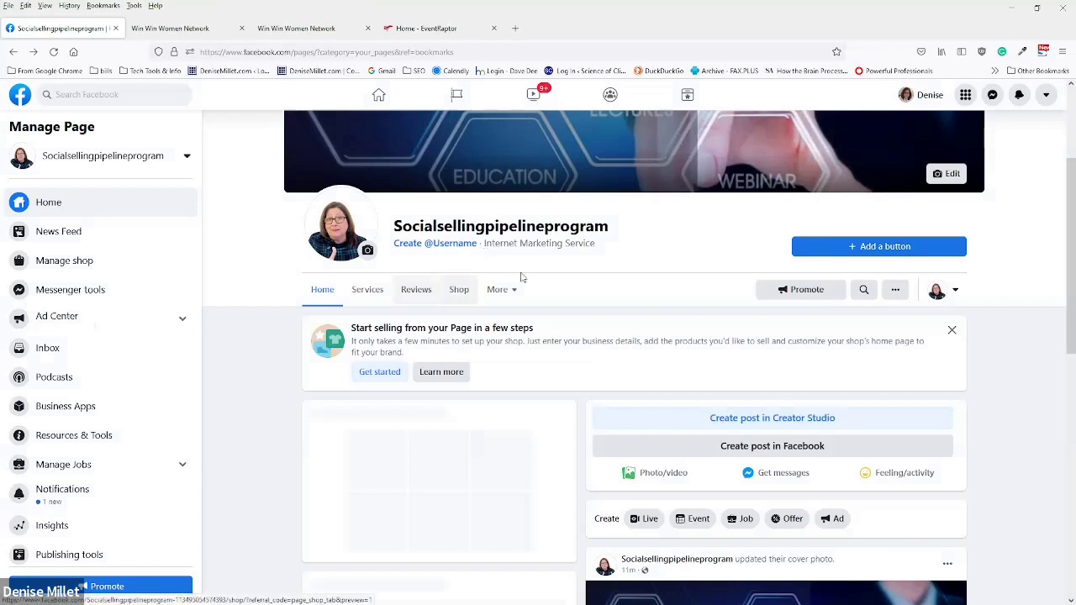
{"action": "left_click", "coordinate": [894, 290]}
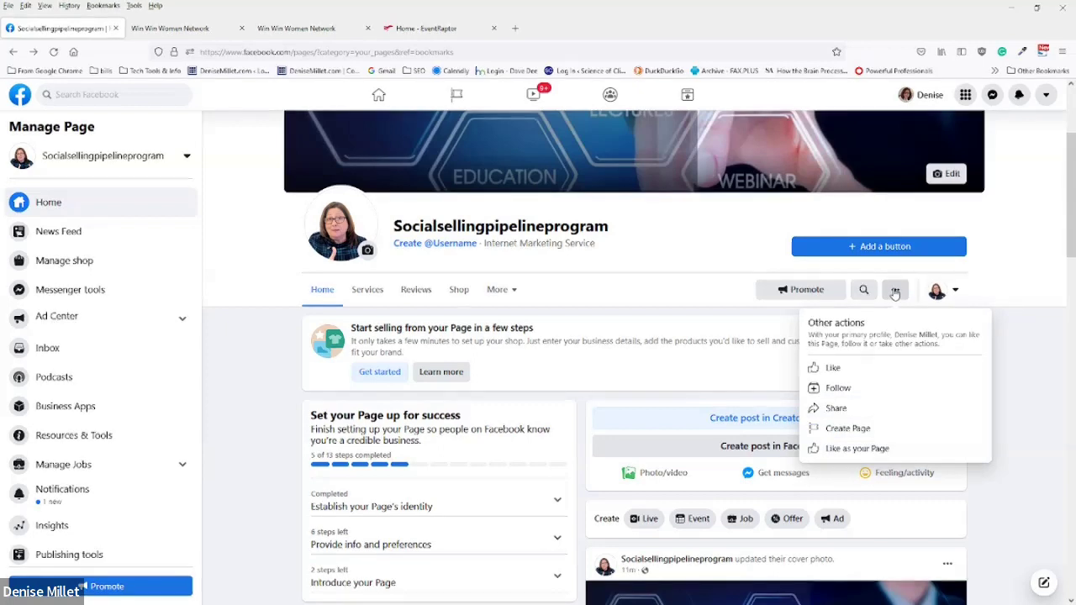
{"action": "left_click", "coordinate": [497, 290]}
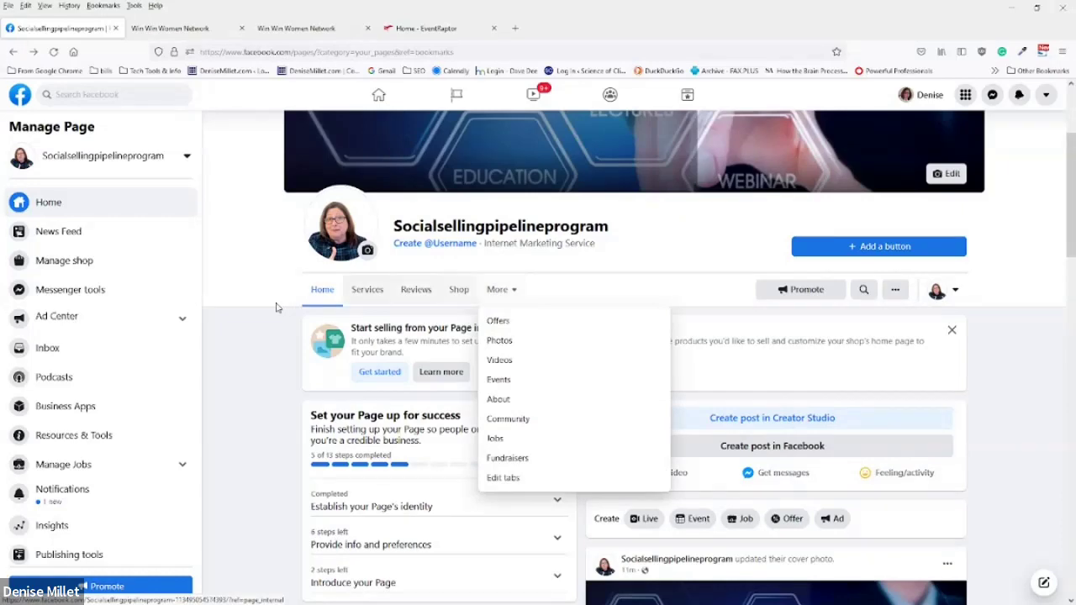
Step: Expand the Introduce your Page setup steps and open the invitation for friends to like the Page
{"action": "scroll", "coordinate": [259, 356], "scroll_direction": "down", "scroll_amount": 5}
{"action": "scroll", "coordinate": [259, 355], "scroll_direction": "up", "scroll_amount": 1}
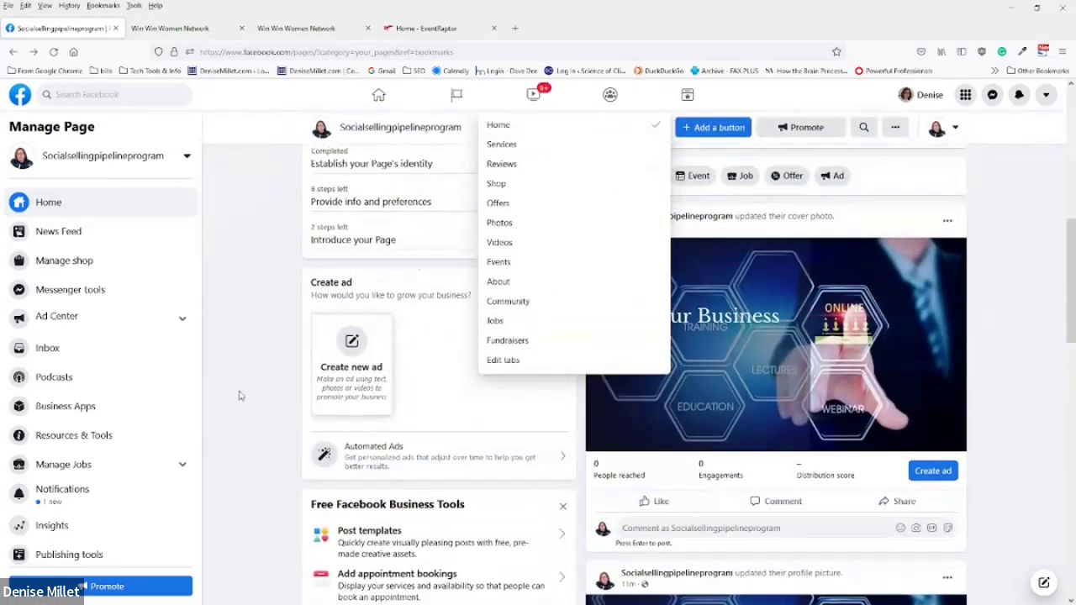
{"action": "left_click", "coordinate": [250, 311]}
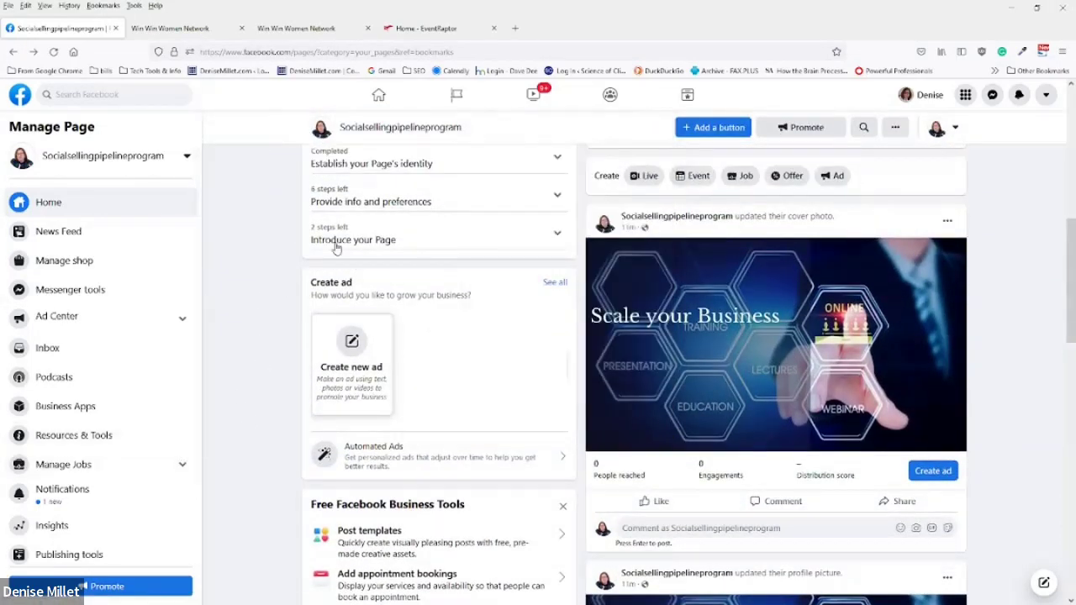
{"action": "left_click", "coordinate": [340, 241]}
{"action": "left_click", "coordinate": [400, 302]}
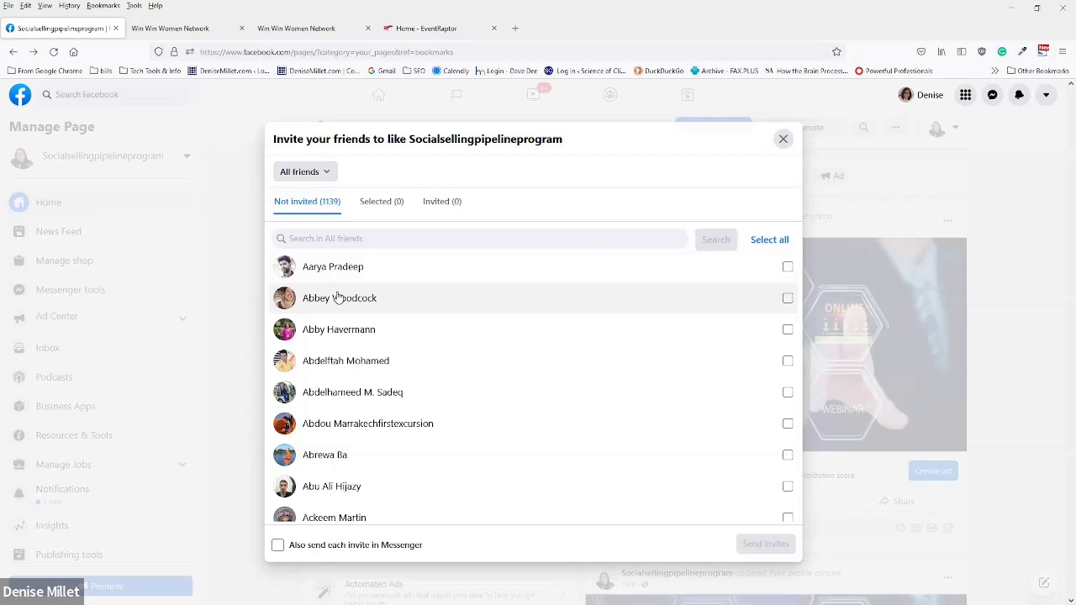
Step: Select one friend from the list of uninvited friends, and close the invitation without sending it
{"action": "scroll", "coordinate": [336, 296], "scroll_direction": "down", "scroll_amount": 5}
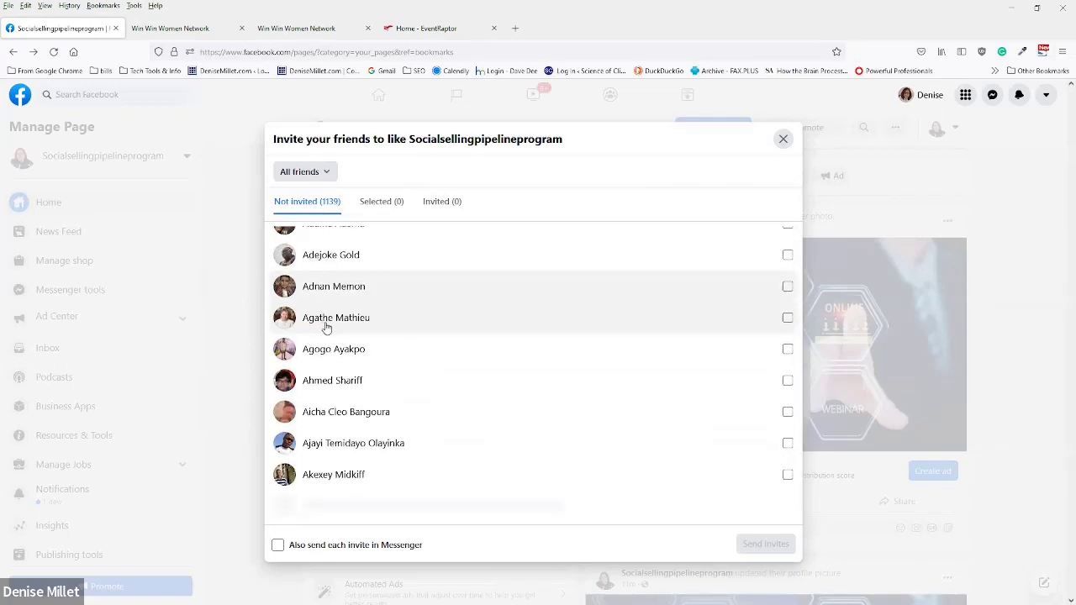
{"action": "scroll", "coordinate": [326, 327], "scroll_direction": "down", "scroll_amount": 5}
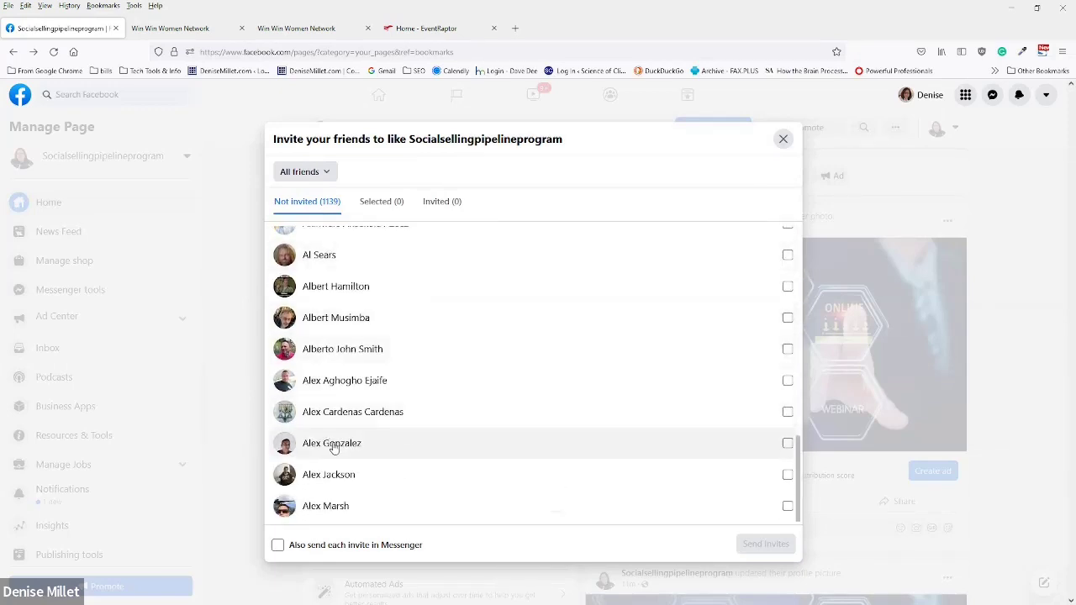
{"action": "scroll", "coordinate": [333, 445], "scroll_direction": "down", "scroll_amount": 4}
{"action": "scroll", "coordinate": [332, 444], "scroll_direction": "down", "scroll_amount": 2}
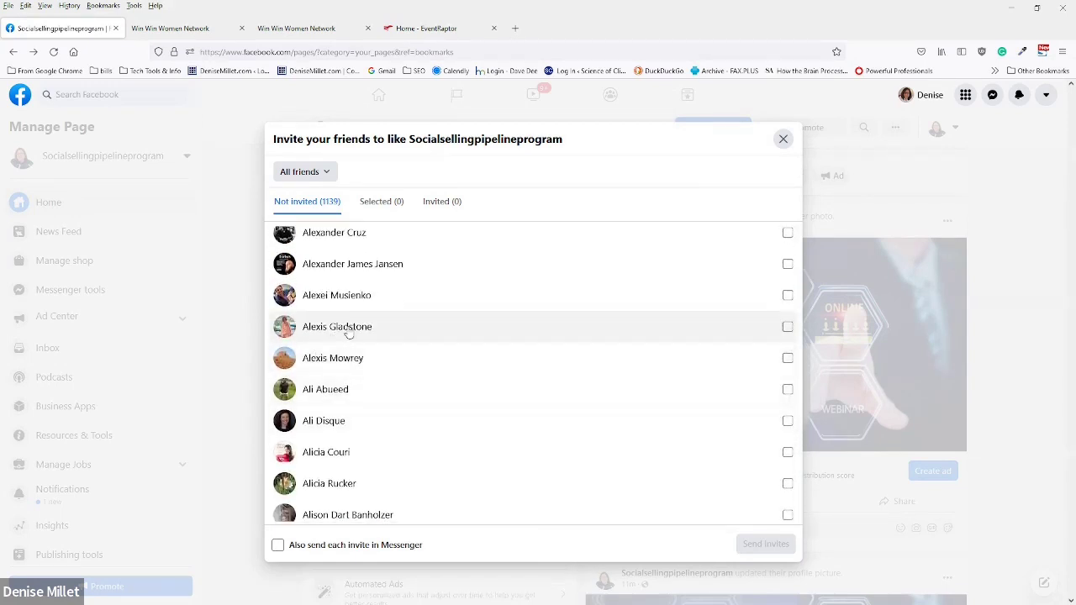
{"action": "left_click", "coordinate": [787, 327]}
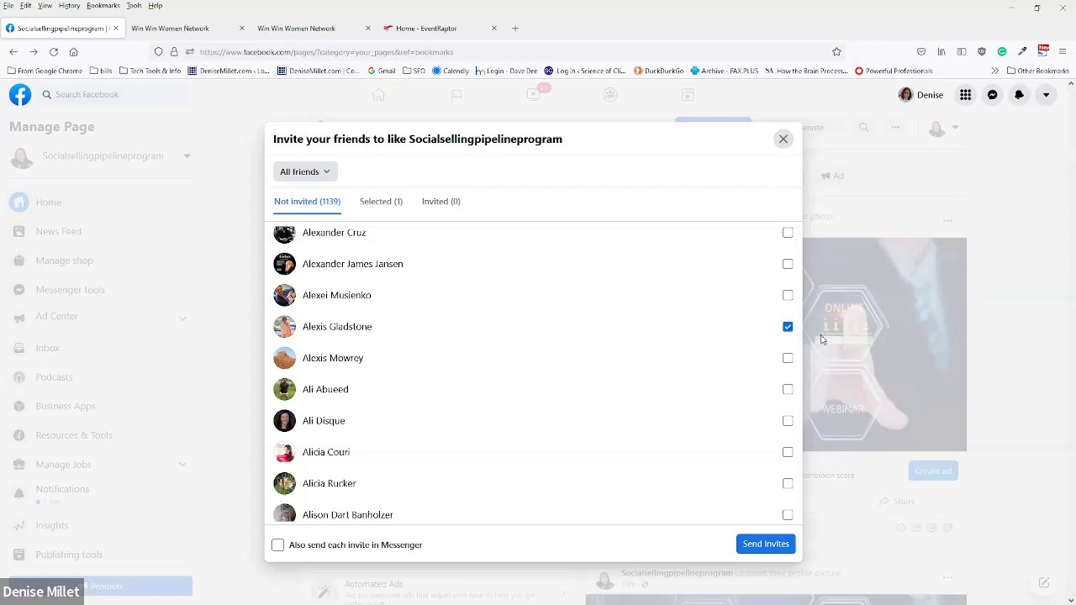
{"action": "left_click", "coordinate": [782, 139]}
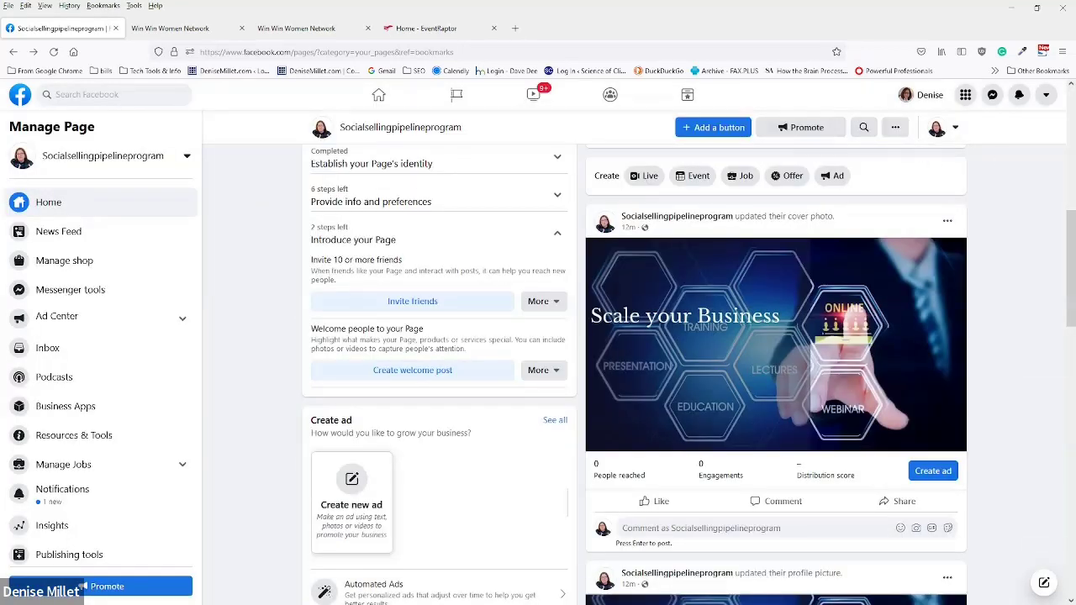